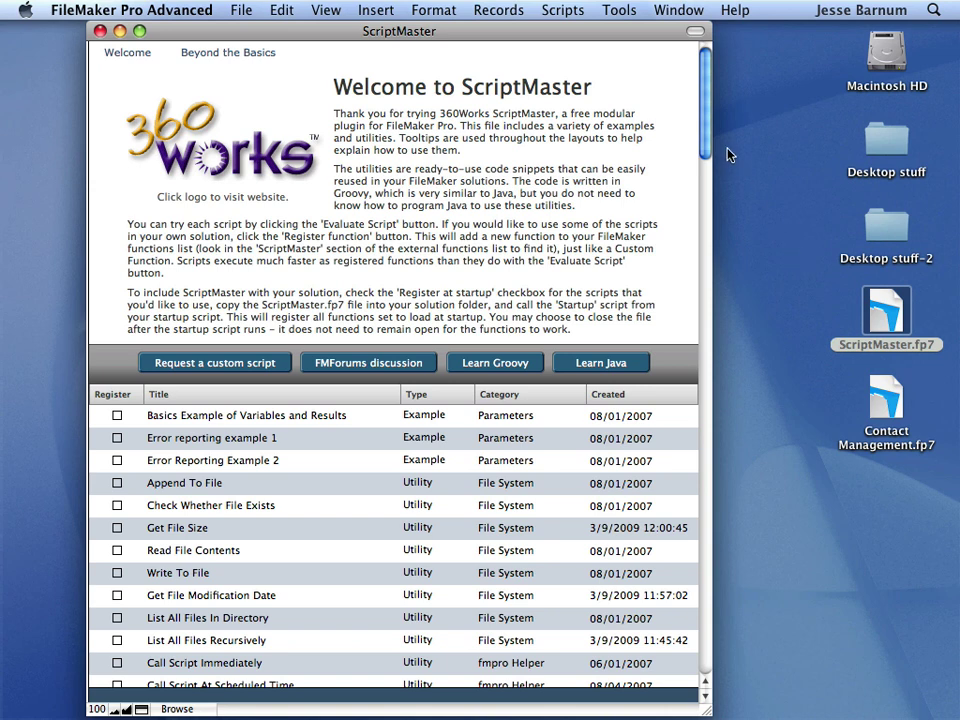
# Scroll the ScriptMaster script list and open the Get URL as Text script.
pyautogui.moveTo(708, 115); pyautogui.dragTo(699, 264)
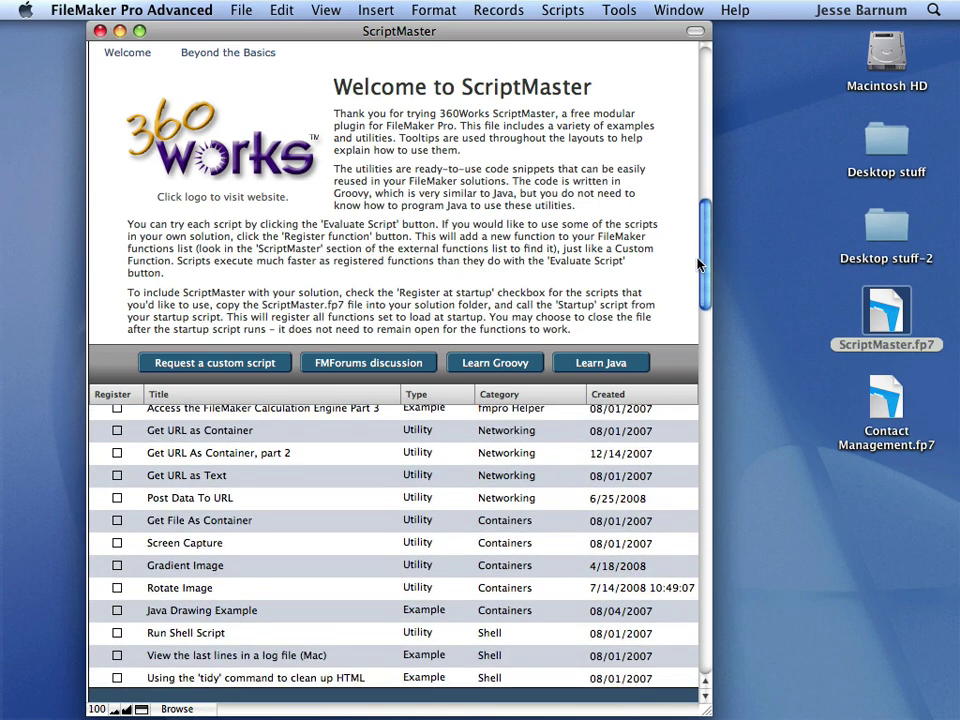
pyautogui.moveTo(699, 264); pyautogui.dragTo(707, 232)
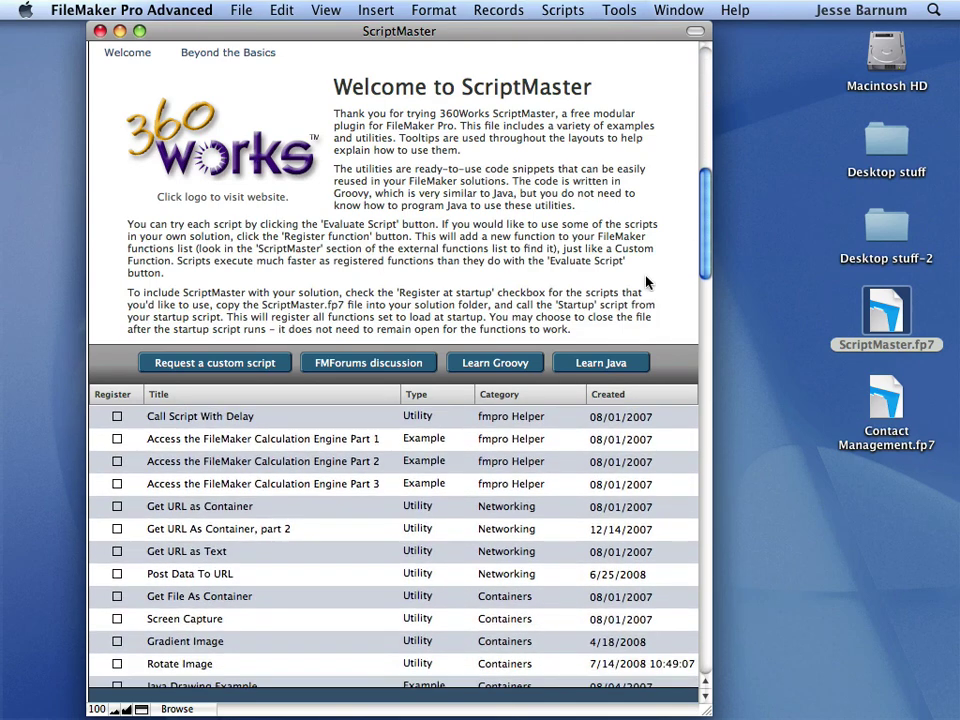
pyautogui.click(201, 556)
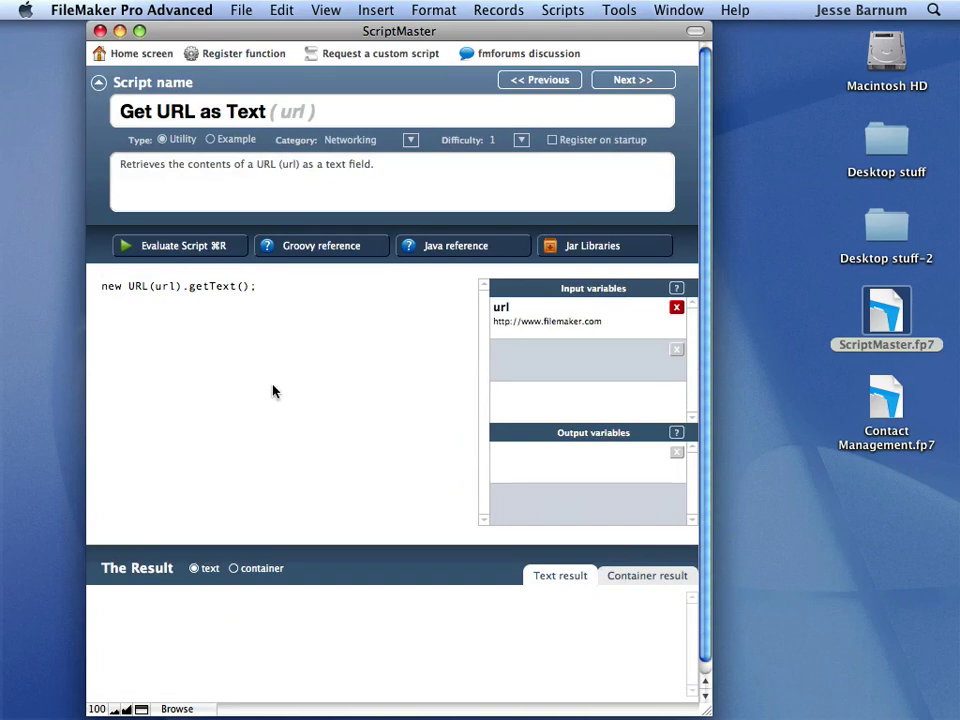
# Inspect the script's code line and the url input variable's name and test value.
pyautogui.click(272, 375)
pyautogui.tripleClick(174, 288)
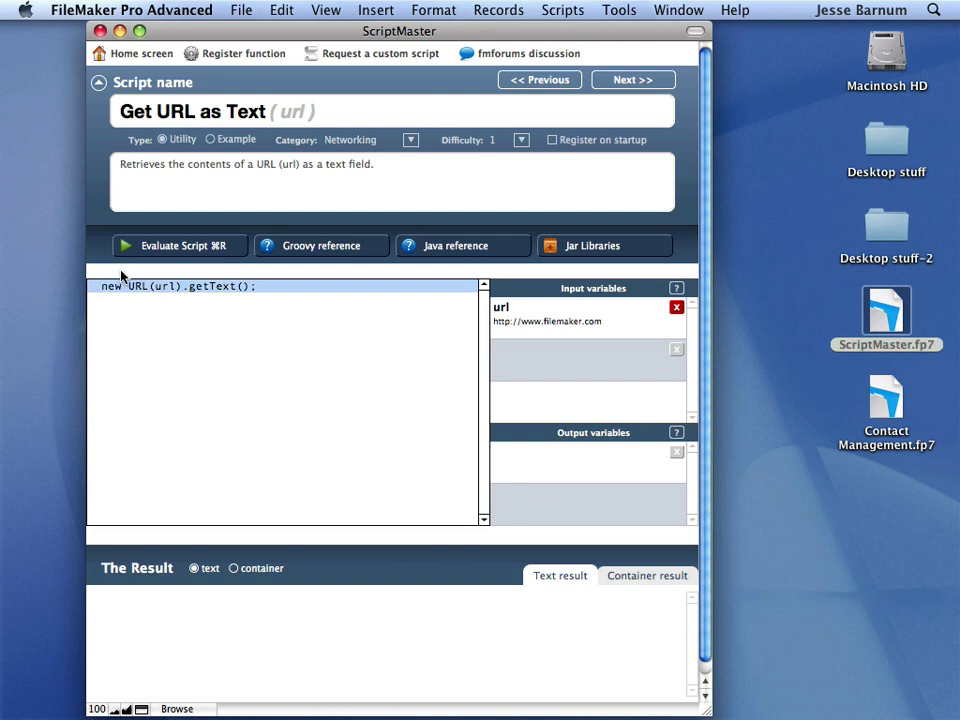
pyautogui.click(137, 287)
pyautogui.doubleClick(162, 287)
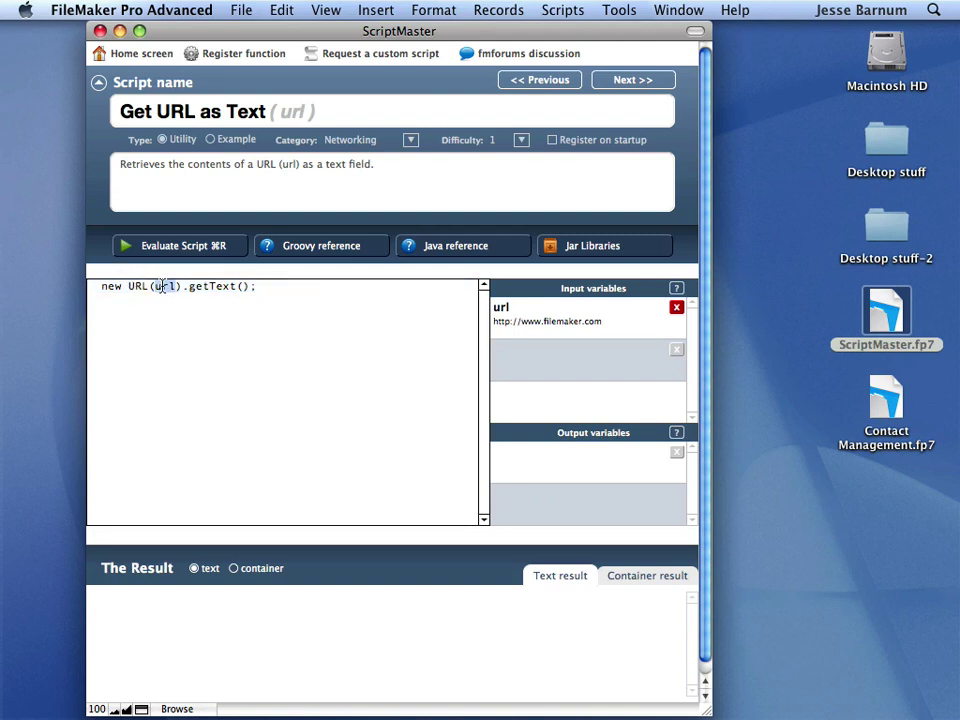
pyautogui.click(545, 307)
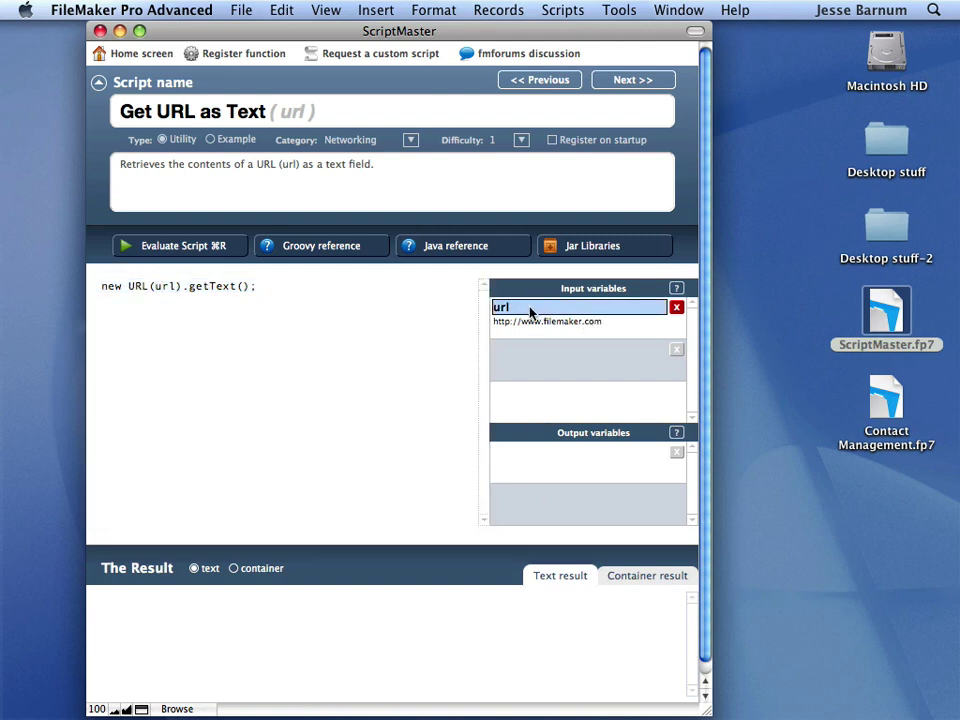
pyautogui.click(522, 312)
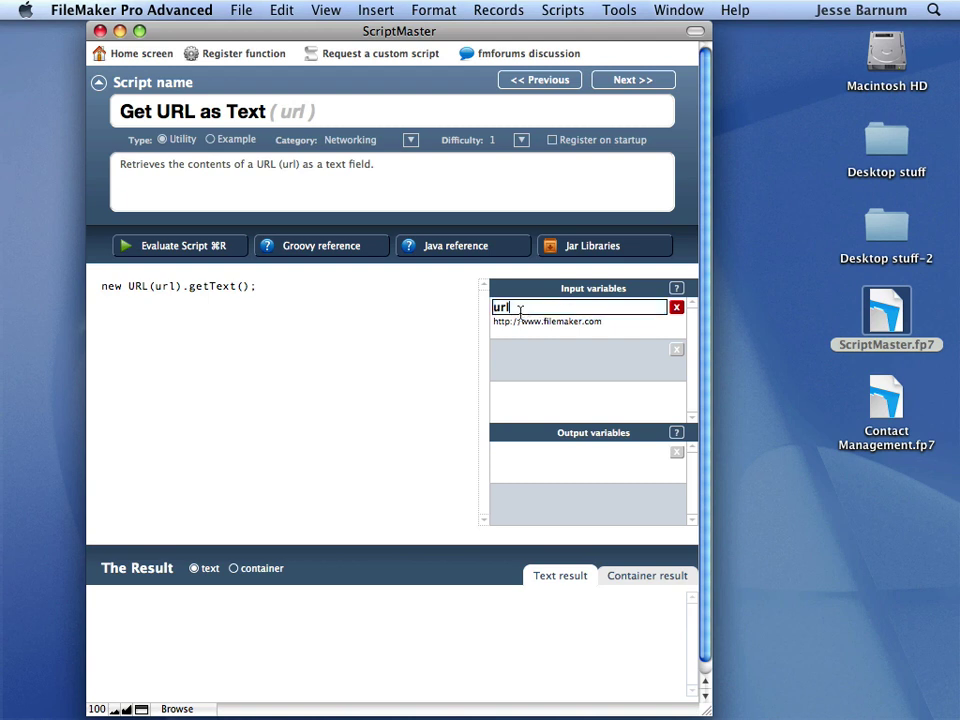
pyautogui.click(521, 331)
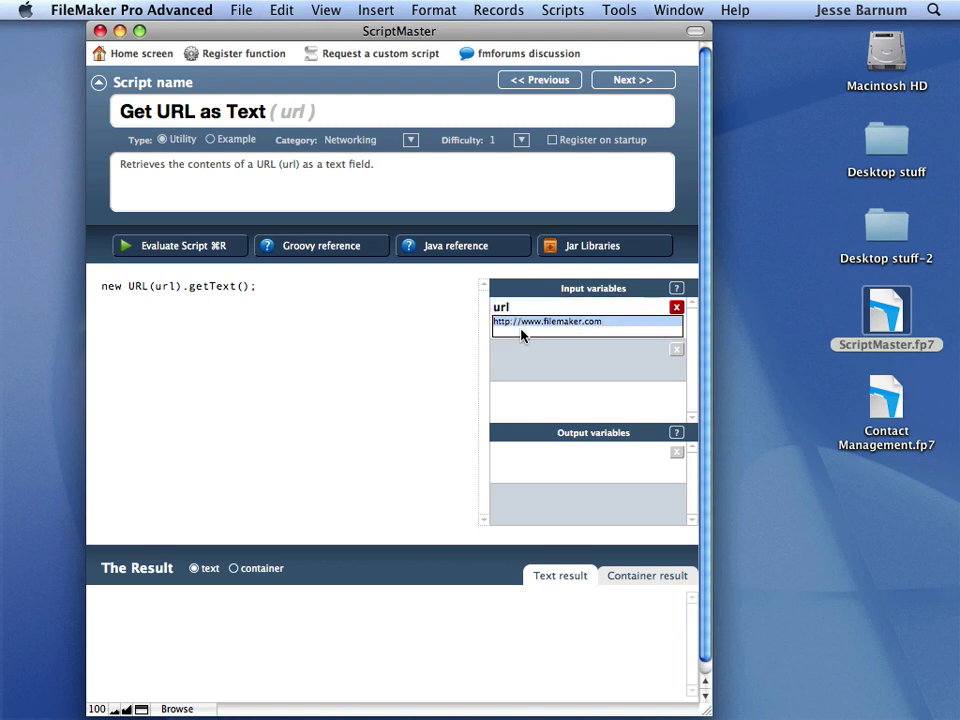
pyautogui.click(490, 226)
pyautogui.click(180, 250)
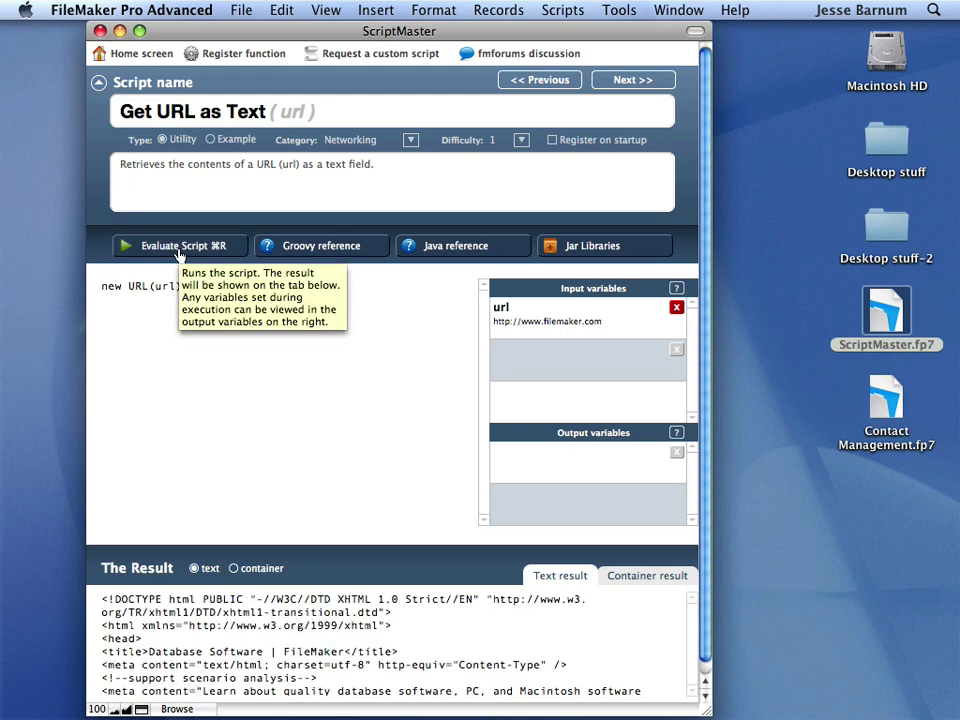
pyautogui.click(498, 603)
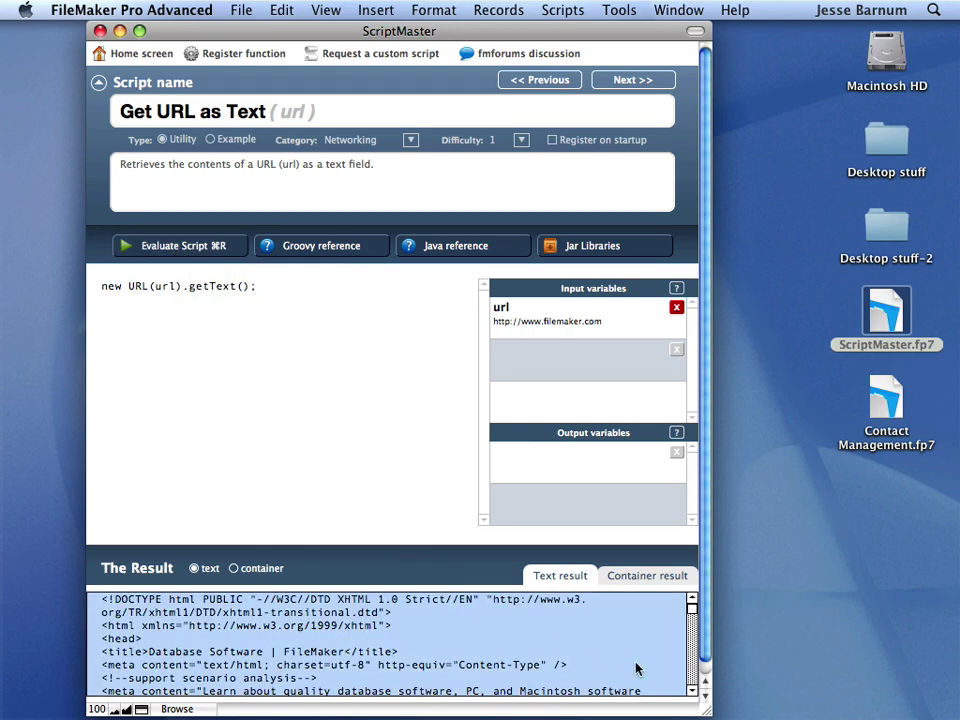
pyautogui.scroll(-7, 695, 694)
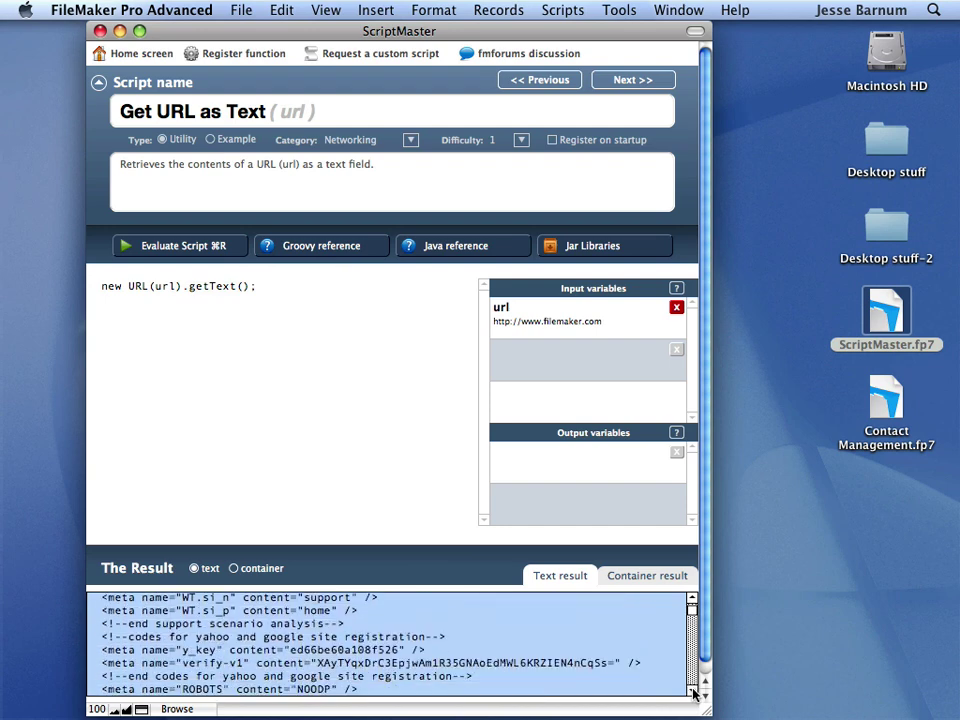
pyautogui.scroll(-2, 695, 694)
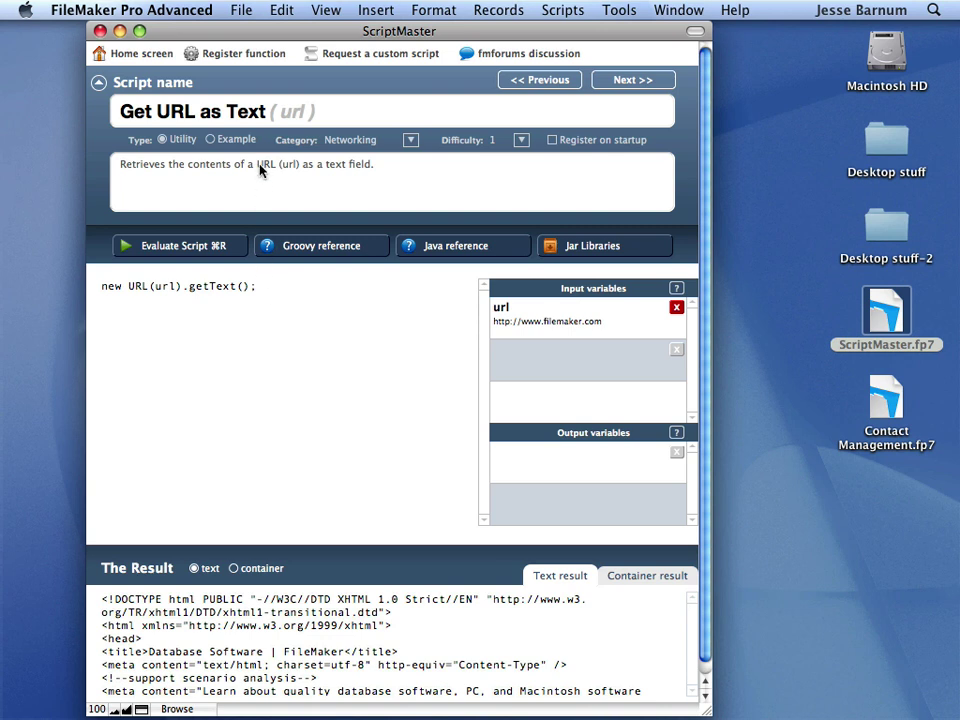
# Register the script as the GetURLasText( url ) function and open the Tools menu.
pyautogui.click(229, 55)
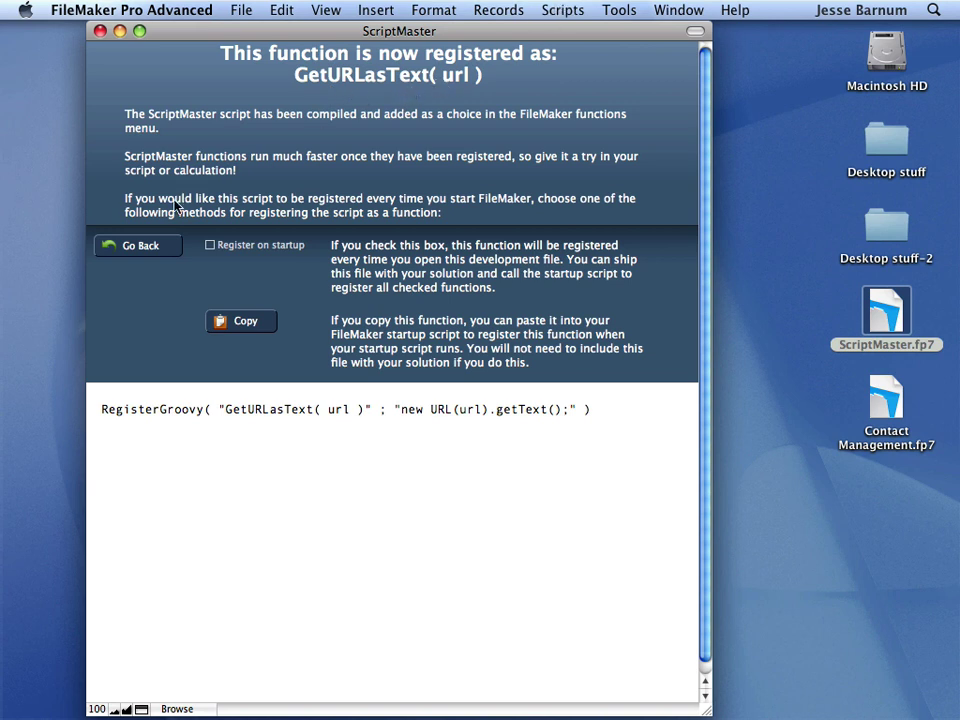
pyautogui.click(625, 10)
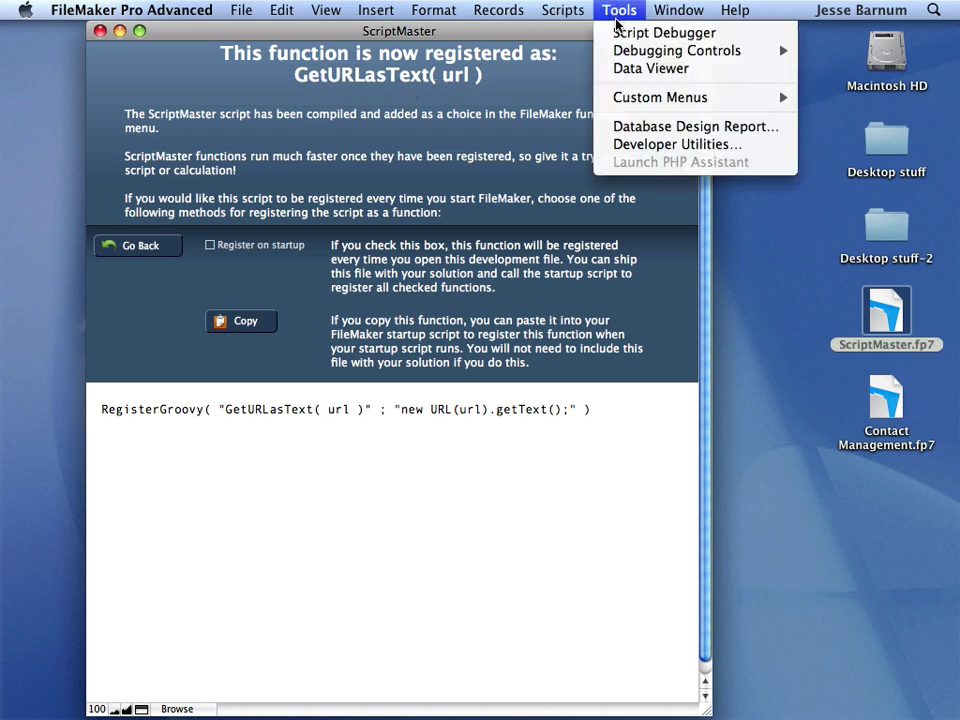
pyautogui.click(640, 68)
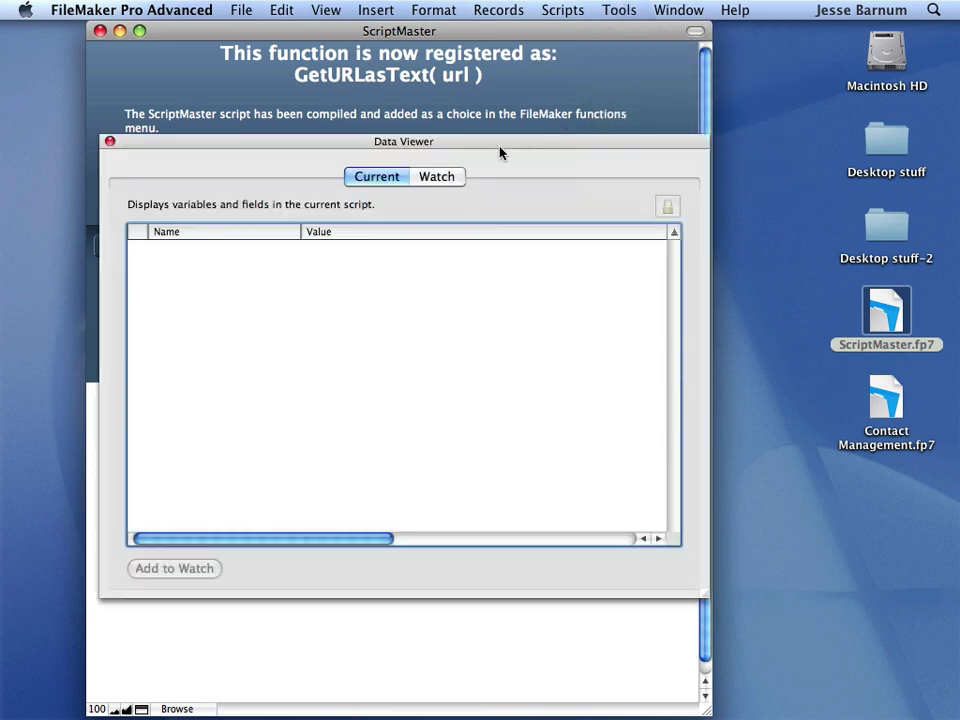
pyautogui.click(447, 178)
pyautogui.click(581, 568)
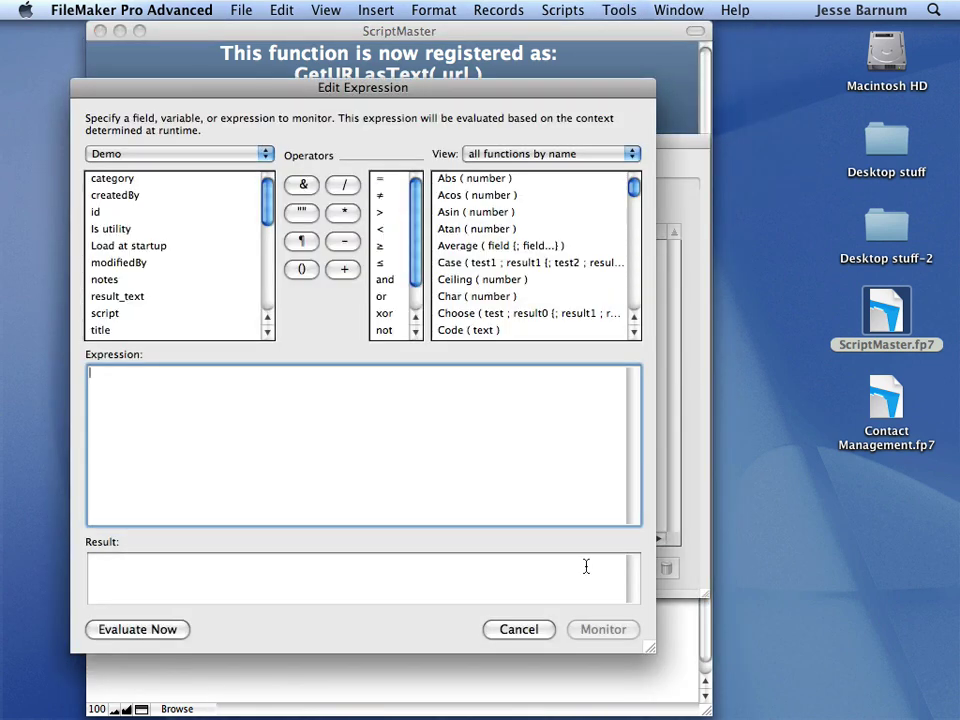
pyautogui.click(591, 156)
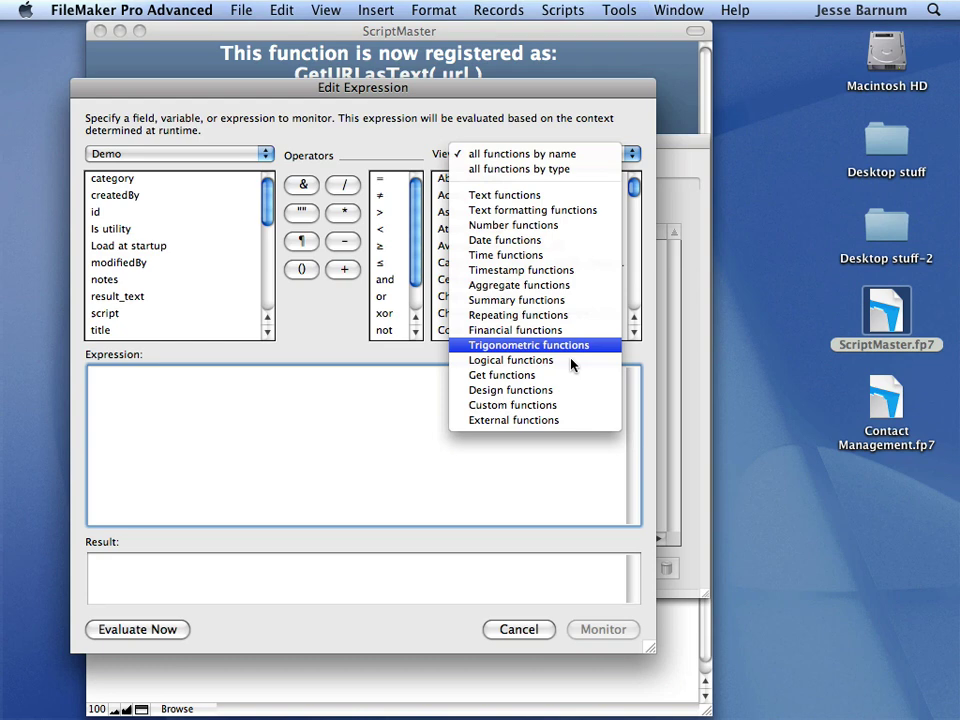
pyautogui.click(573, 421)
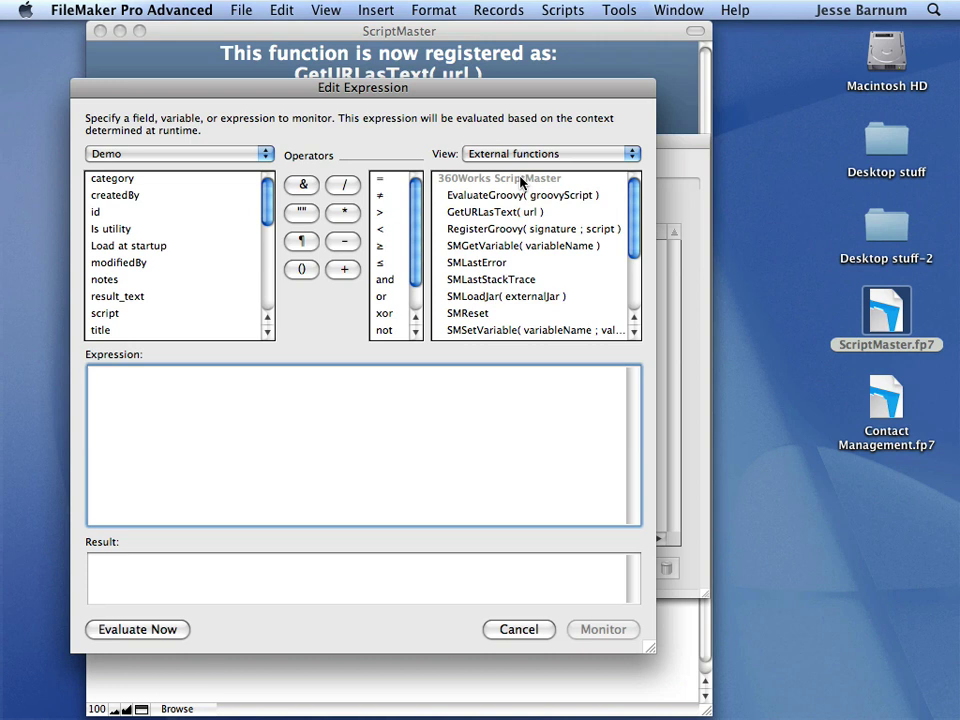
pyautogui.click(489, 212)
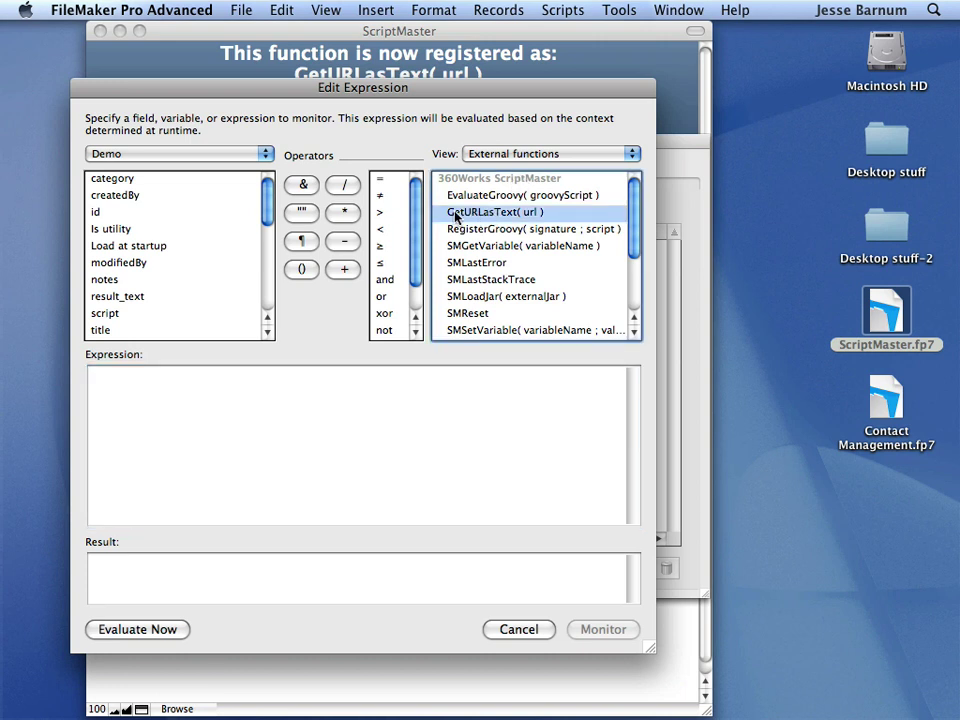
pyautogui.doubleClick(455, 213)
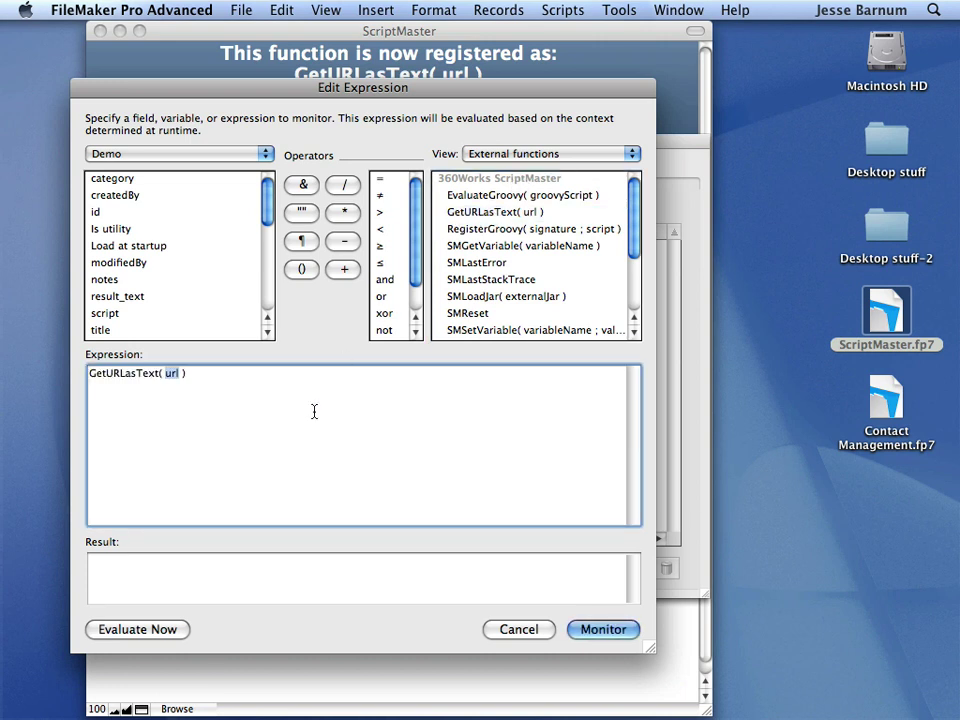
pyautogui.write('"http://www.360works.com')
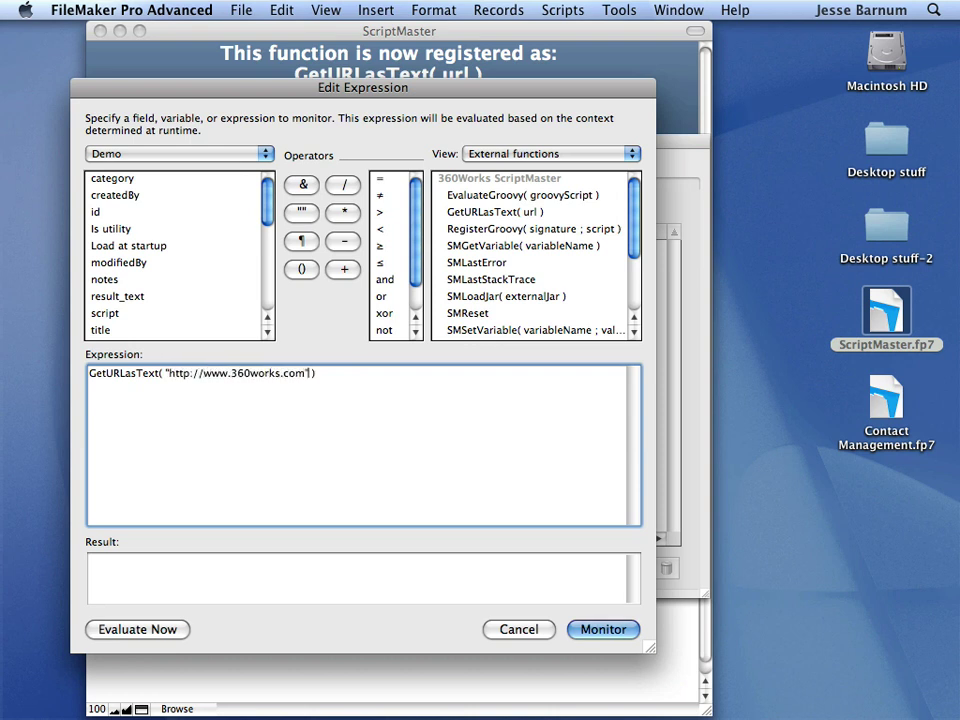
# Evaluate it, review the returned 360works HTML, then cancel and close the Data Viewer.
pyautogui.click(129, 632)
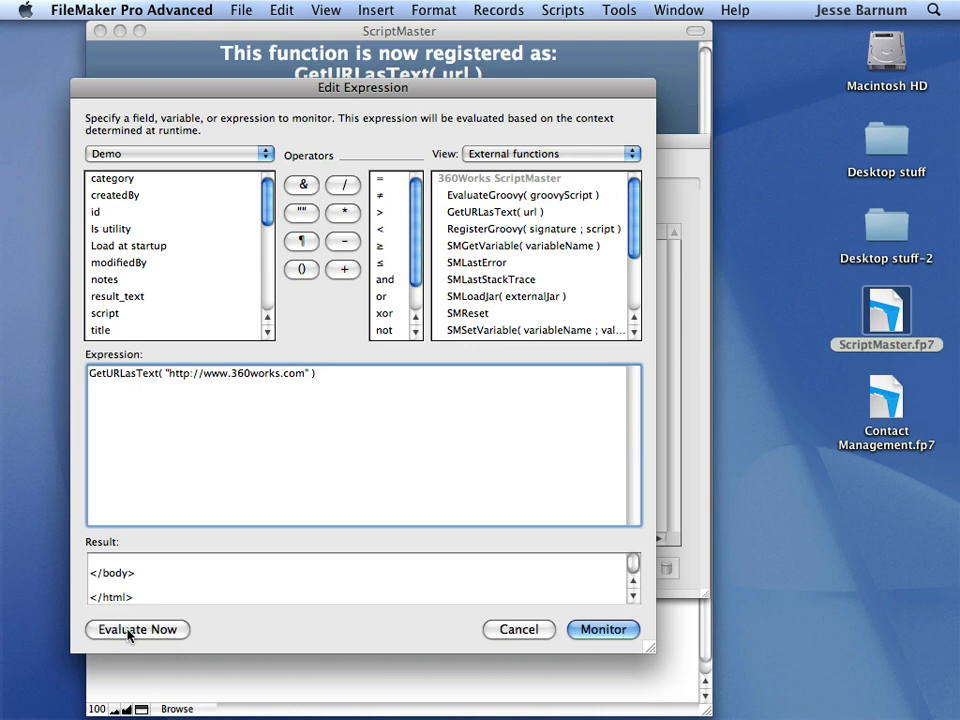
pyautogui.click(633, 597)
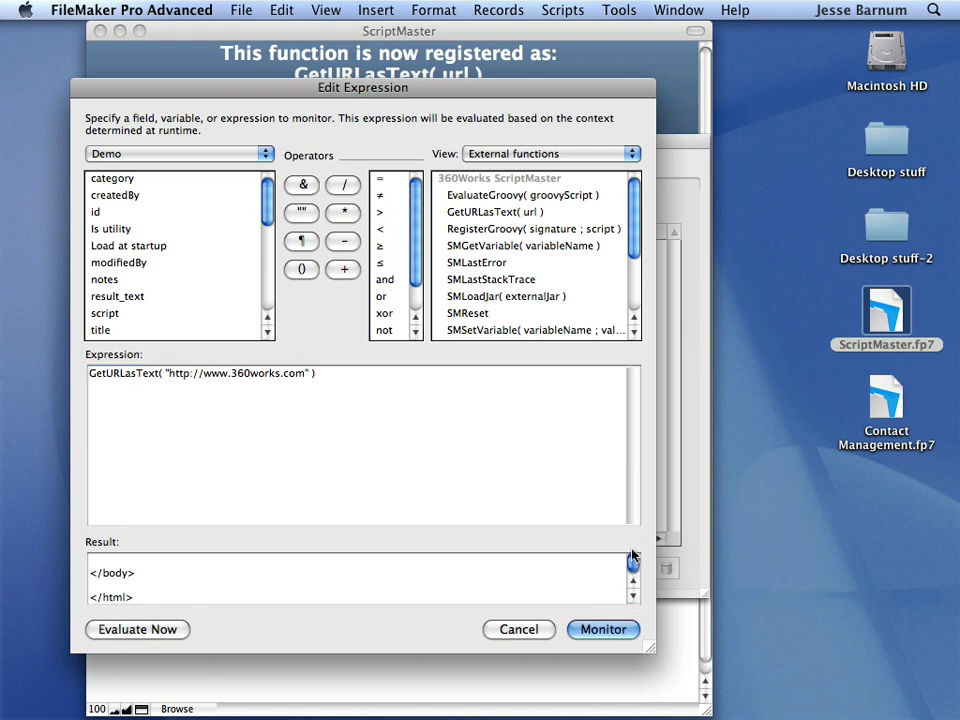
pyautogui.scroll(5, 634, 584)
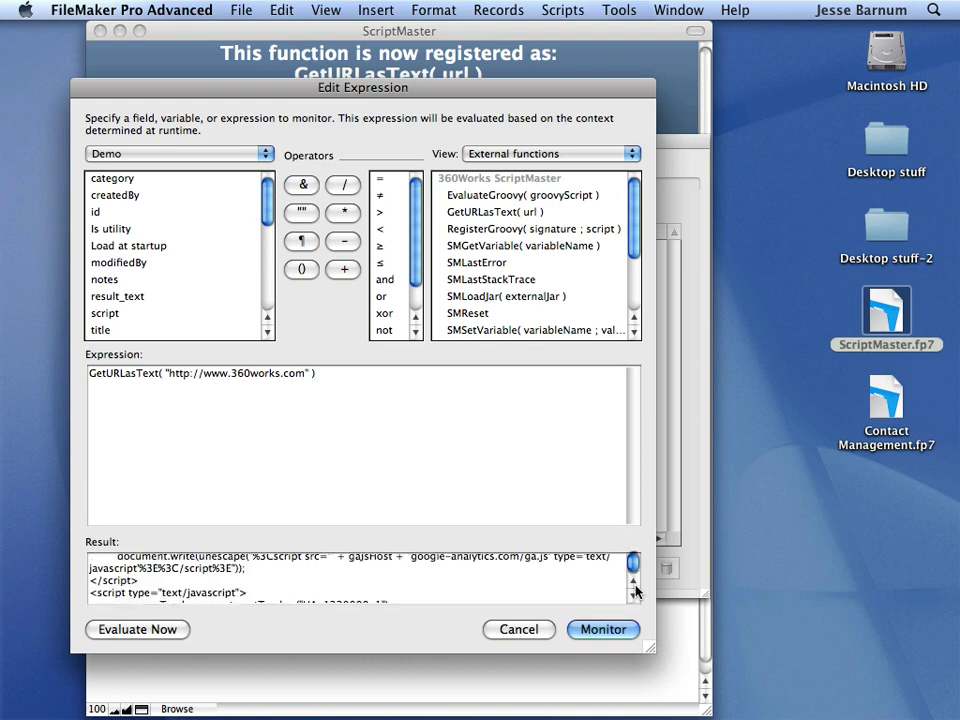
pyautogui.scroll(10, 634, 586)
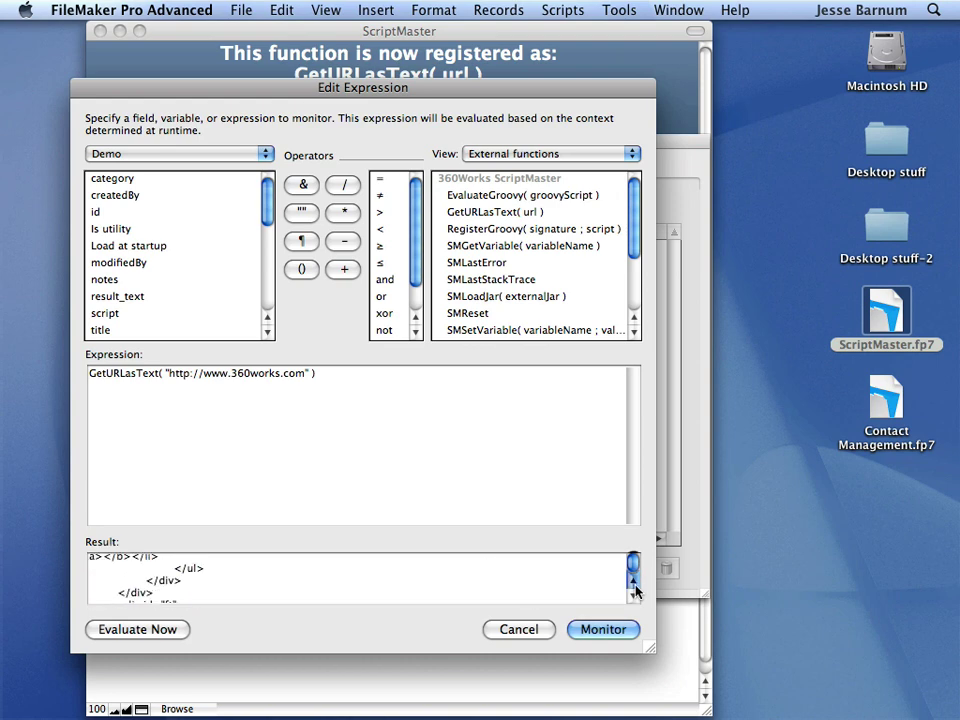
pyautogui.scroll(3, 634, 588)
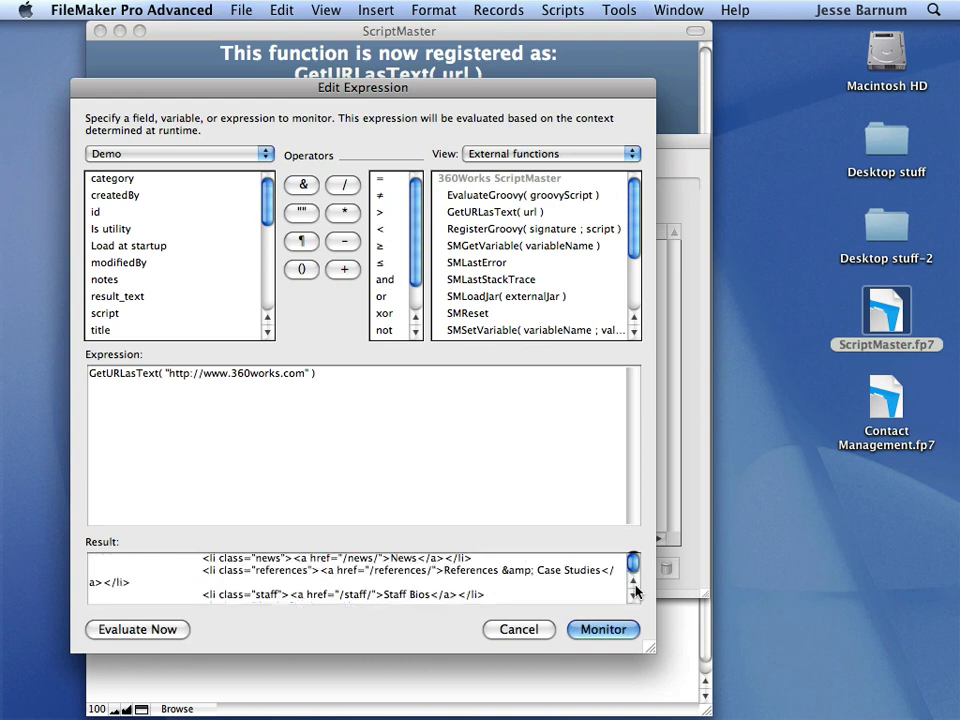
pyautogui.click(518, 630)
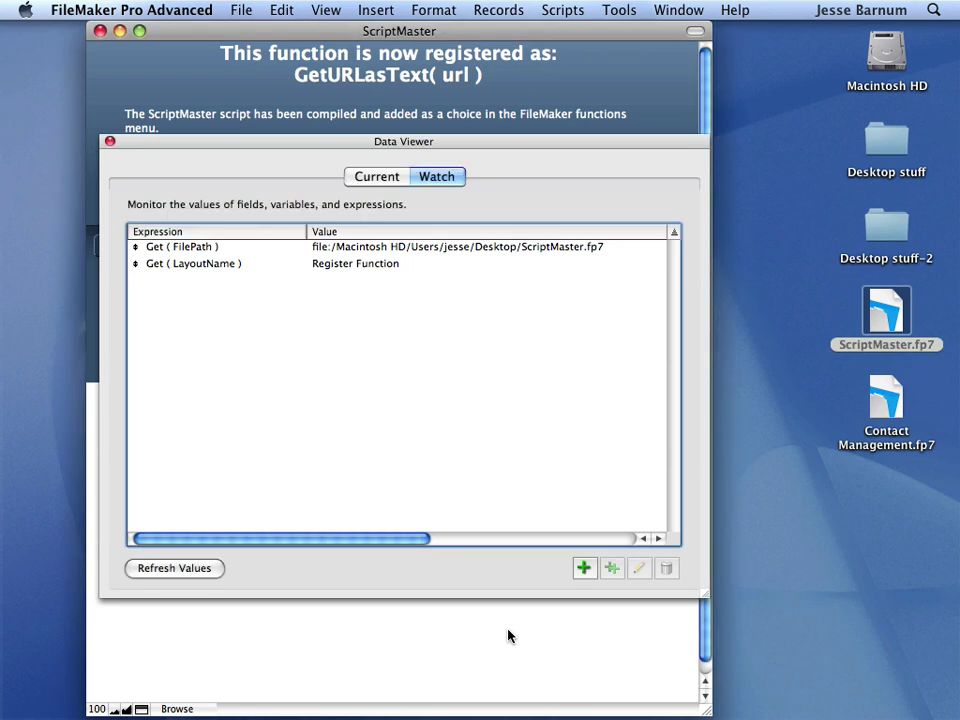
pyautogui.click(110, 141)
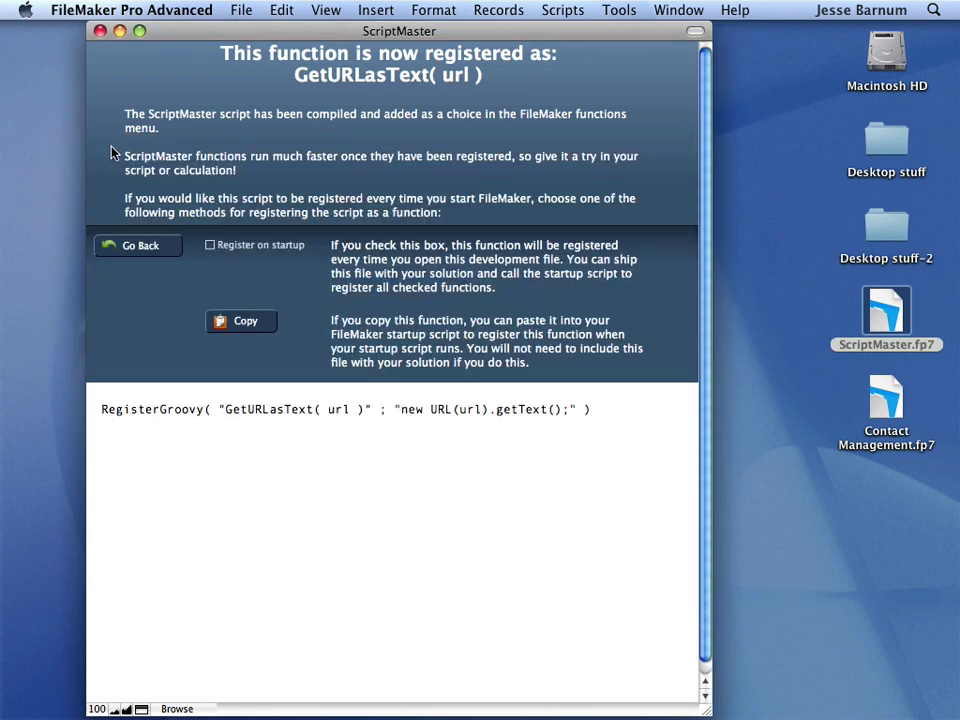
# Return to ScriptMaster's home list and open QuickTime Frame Capture, reviewing its width/height code.
pyautogui.click(127, 249)
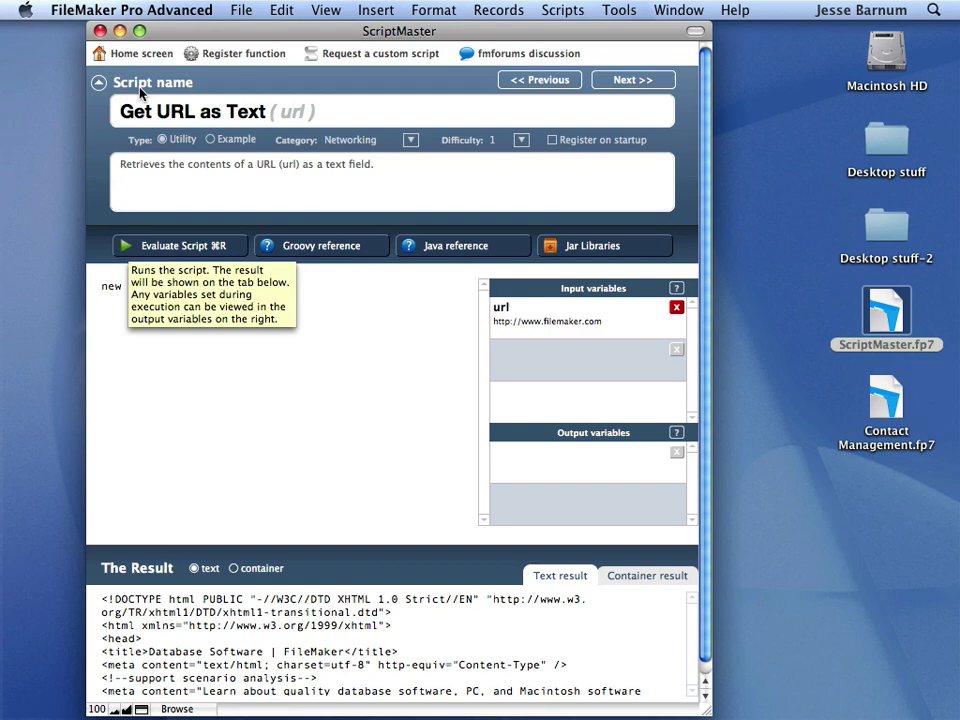
pyautogui.click(125, 54)
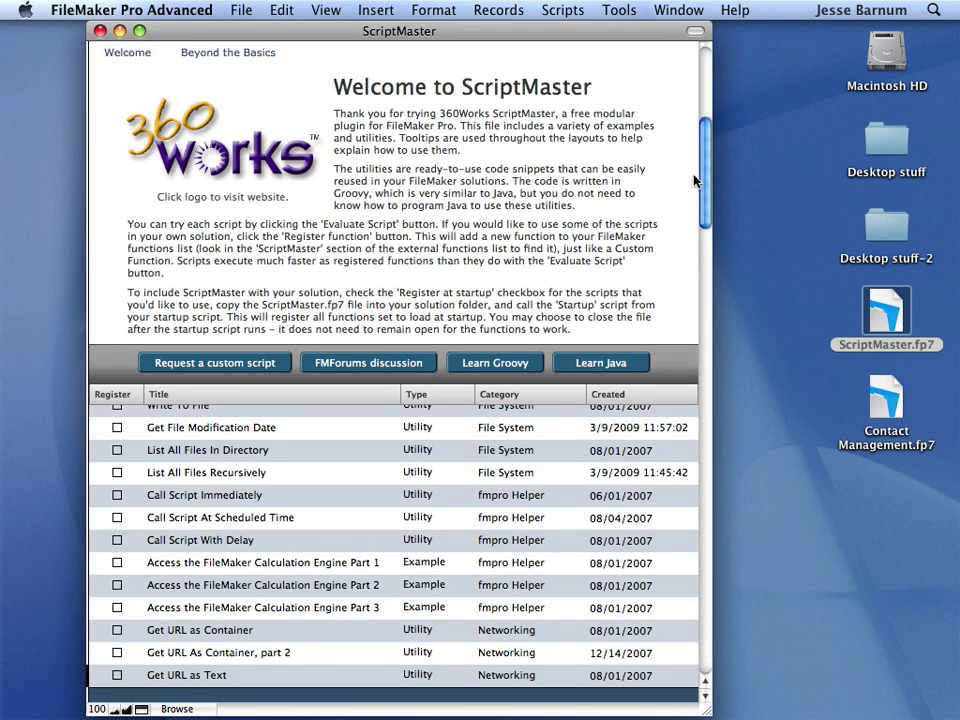
pyautogui.moveTo(708, 167); pyautogui.dragTo(712, 645)
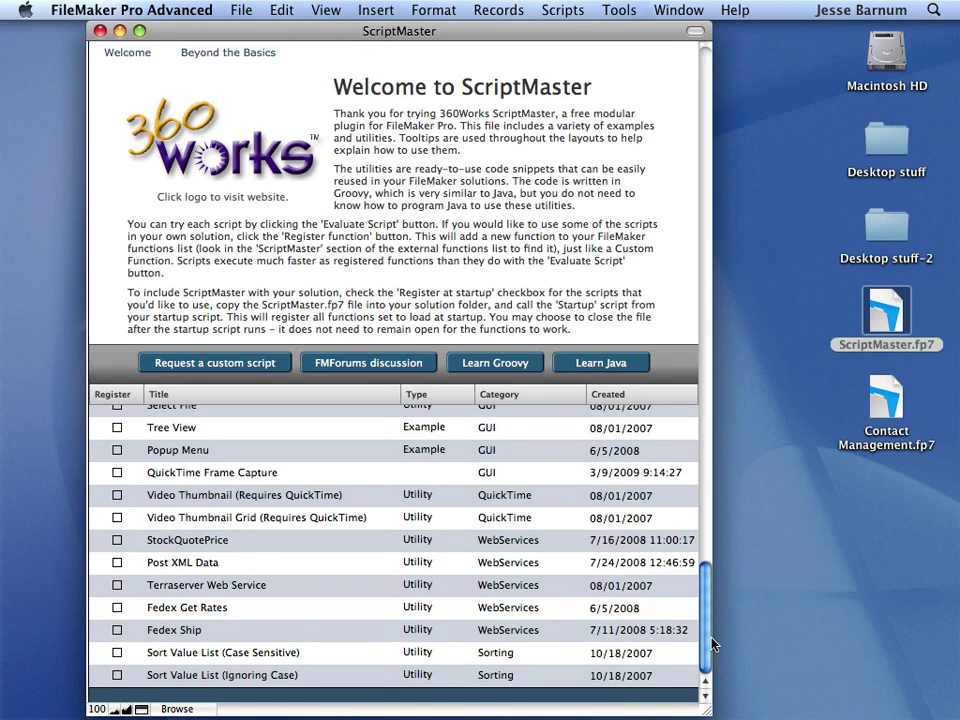
pyautogui.click(187, 472)
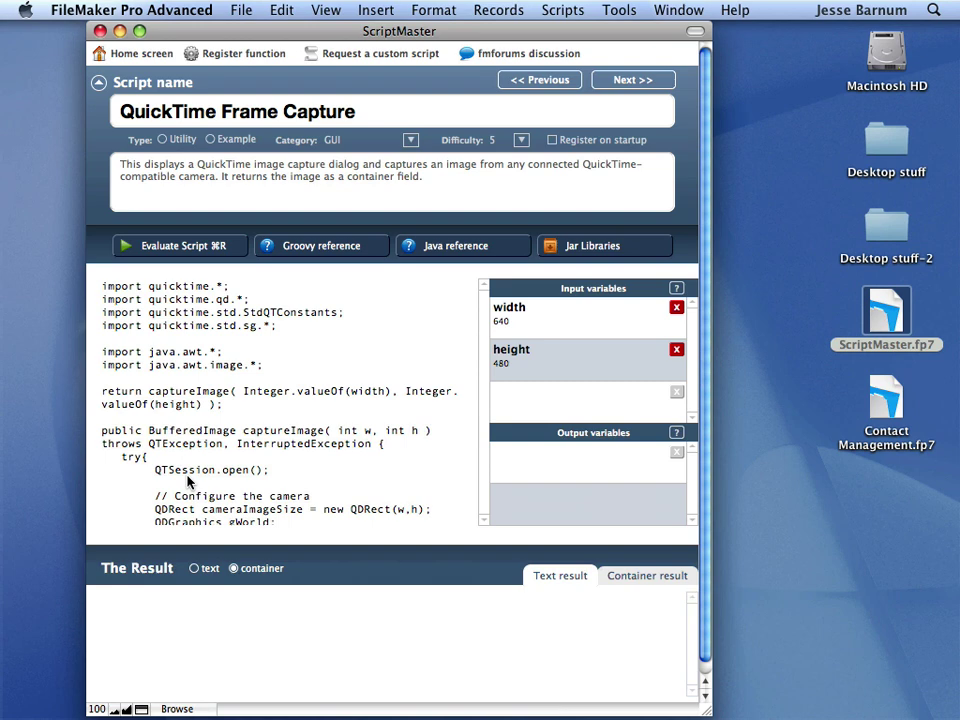
pyautogui.click(213, 348)
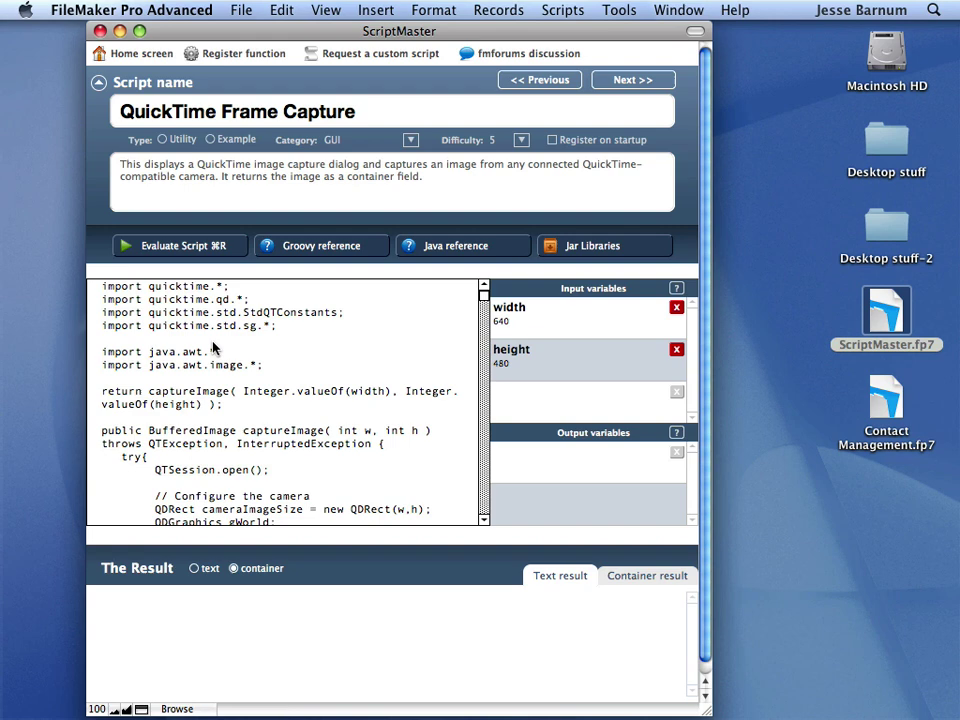
pyautogui.moveTo(483, 524); pyautogui.dragTo(483, 524)
pyautogui.click(475, 542)
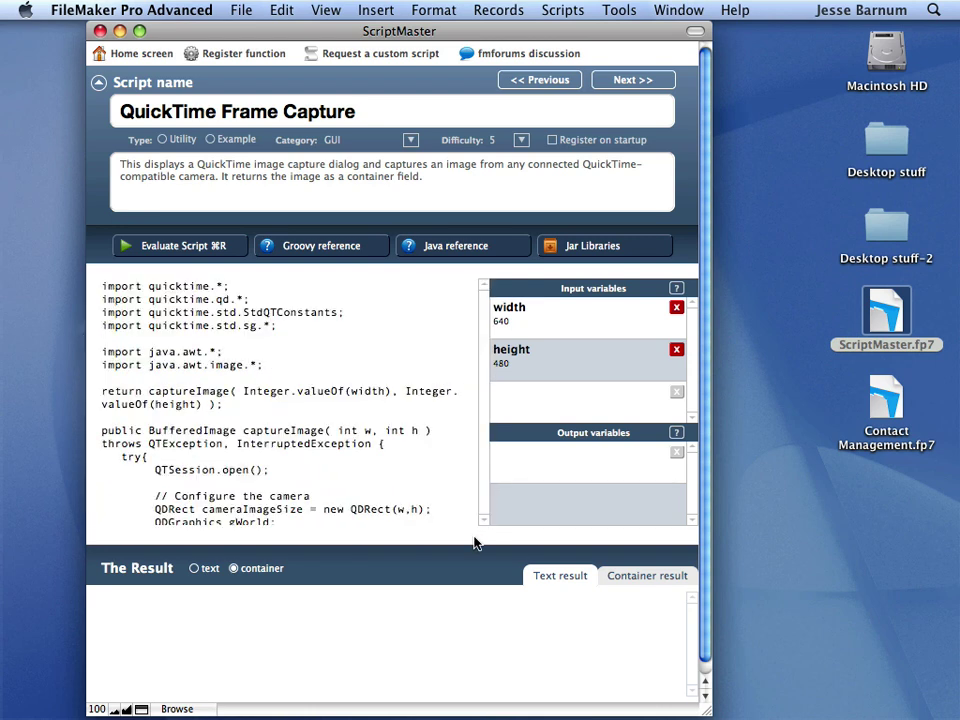
# Register QuickTimeFrameCapture( width ; height ) with Register on startup enabled.
pyautogui.click(228, 54)
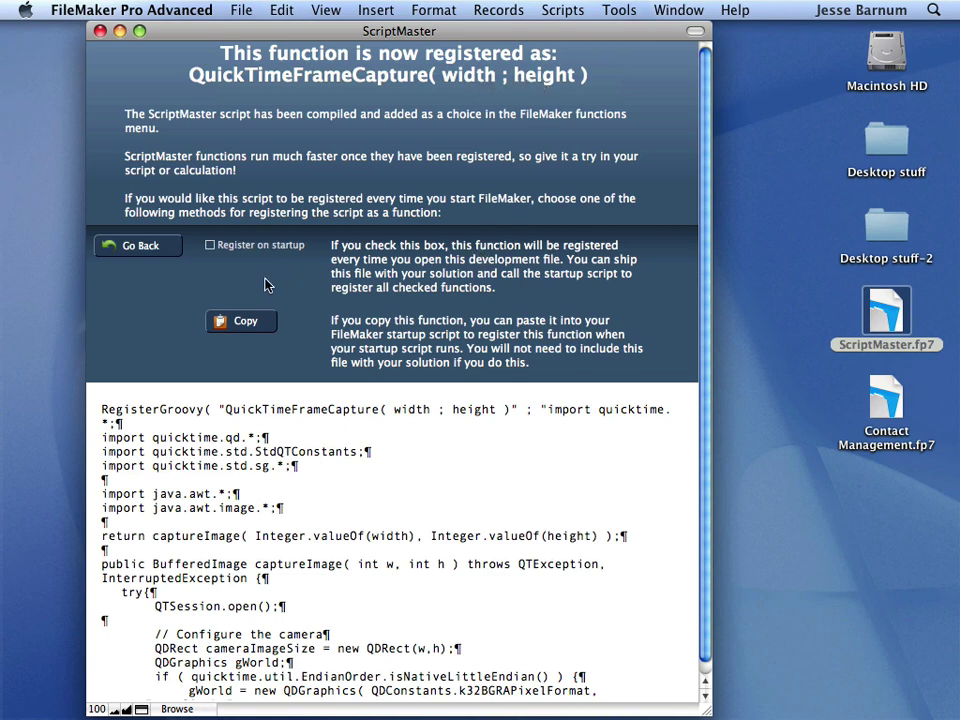
pyautogui.click(210, 246)
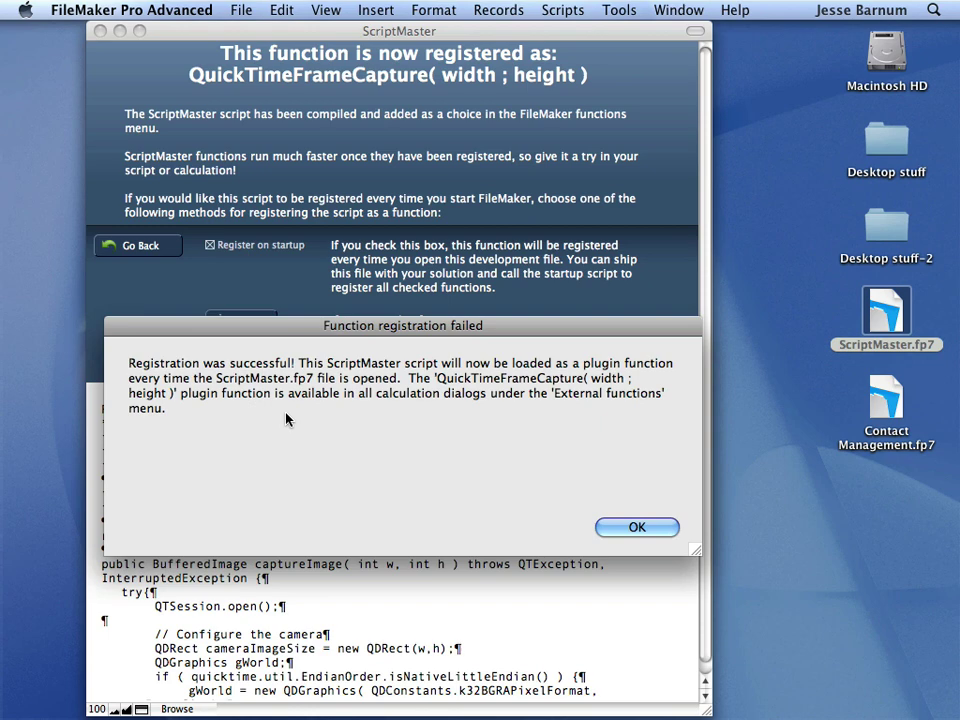
pyautogui.click(634, 529)
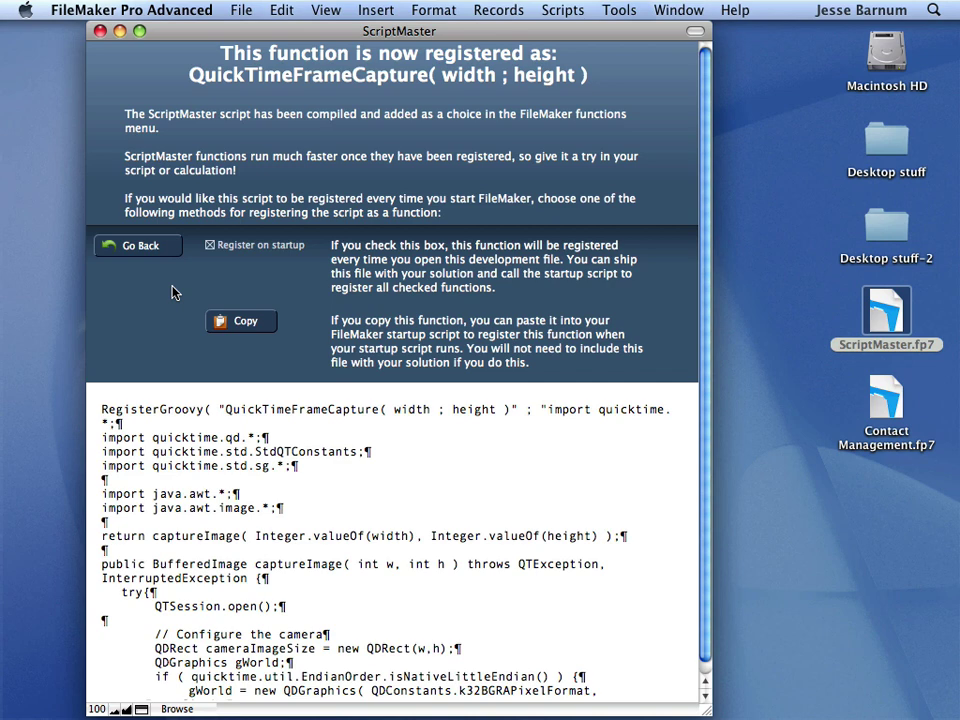
# Close ScriptMaster and open Contact Management.fp7 from the desktop.
pyautogui.click(100, 31)
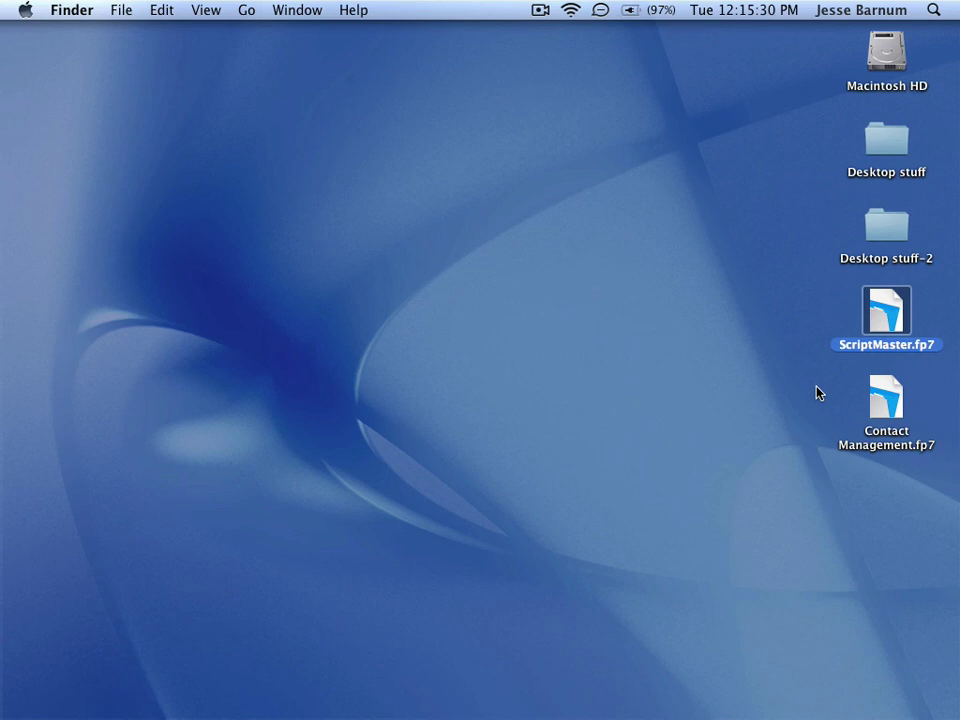
pyautogui.click(886, 398)
pyautogui.doubleClick(887, 400)
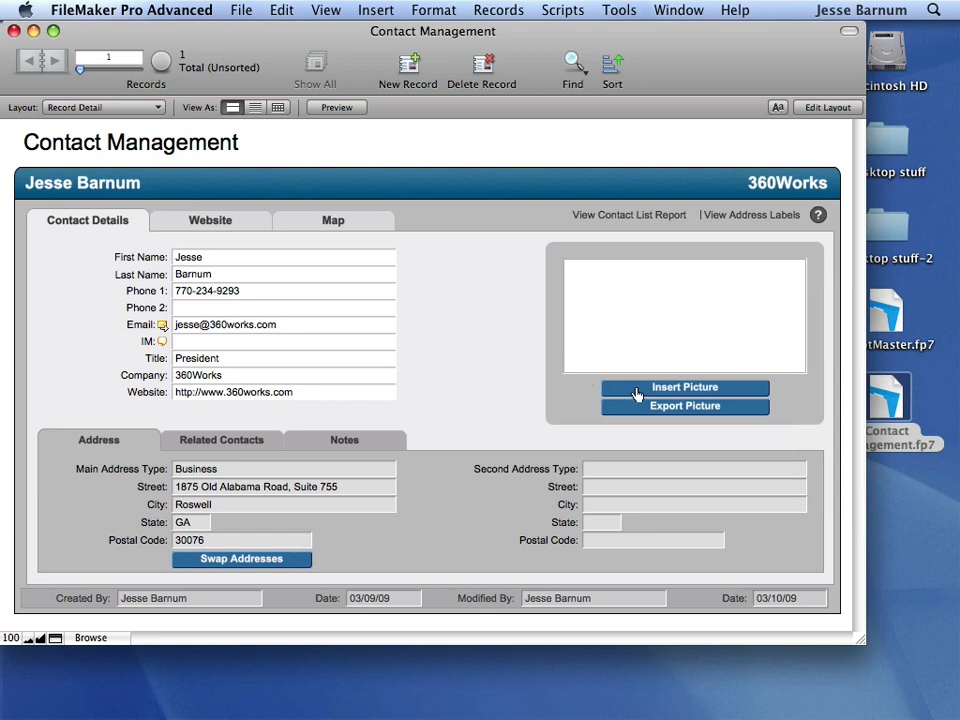
# Open Manage Scripts from the Scripts menu for Contact Management.
pyautogui.click(555, 10)
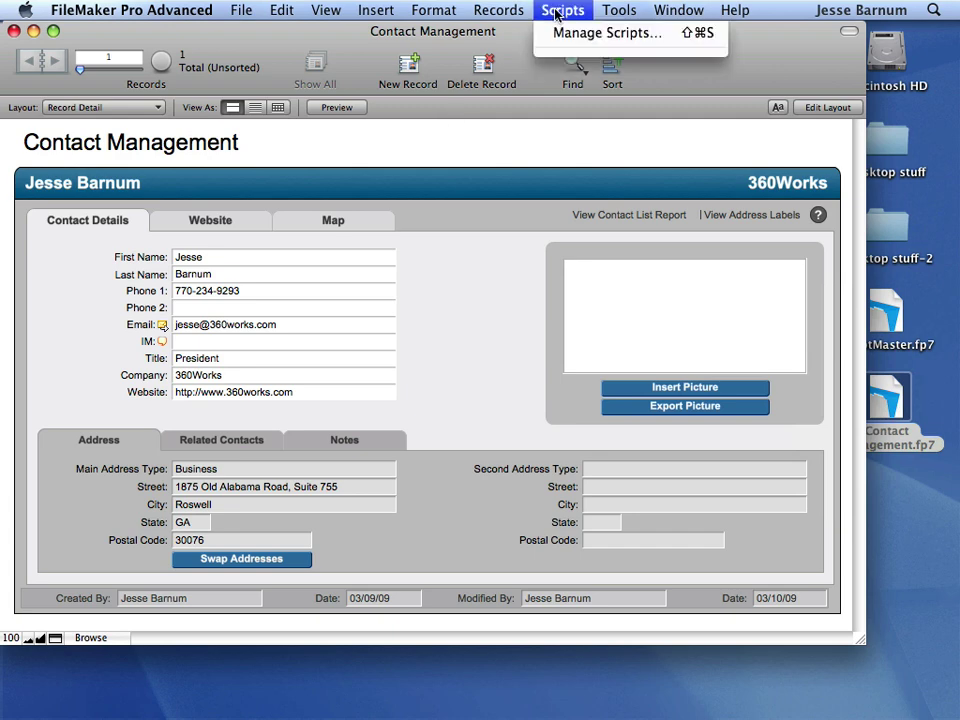
pyautogui.click(558, 34)
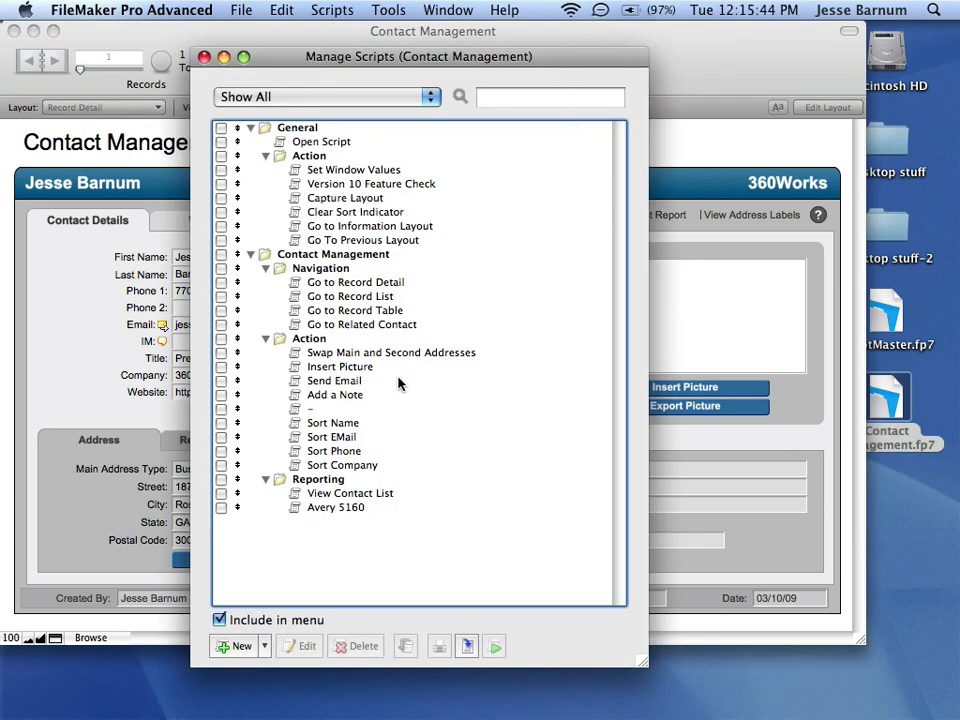
# In Insert Picture, disable the Insert Picture step and add a Set Field step.
pyautogui.doubleClick(341, 368)
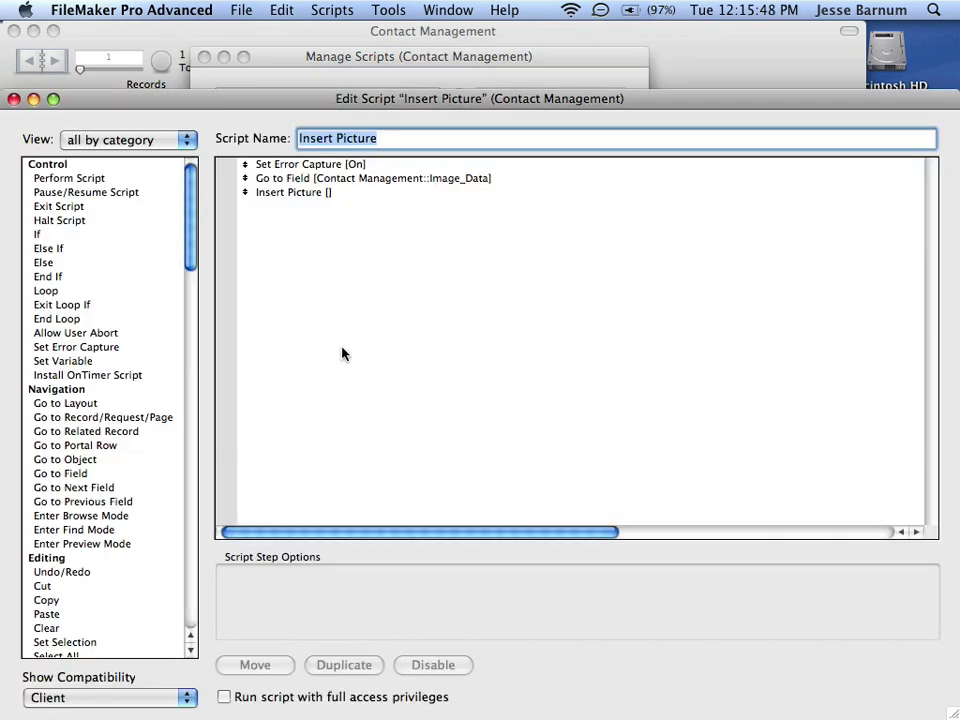
pyautogui.click(285, 192)
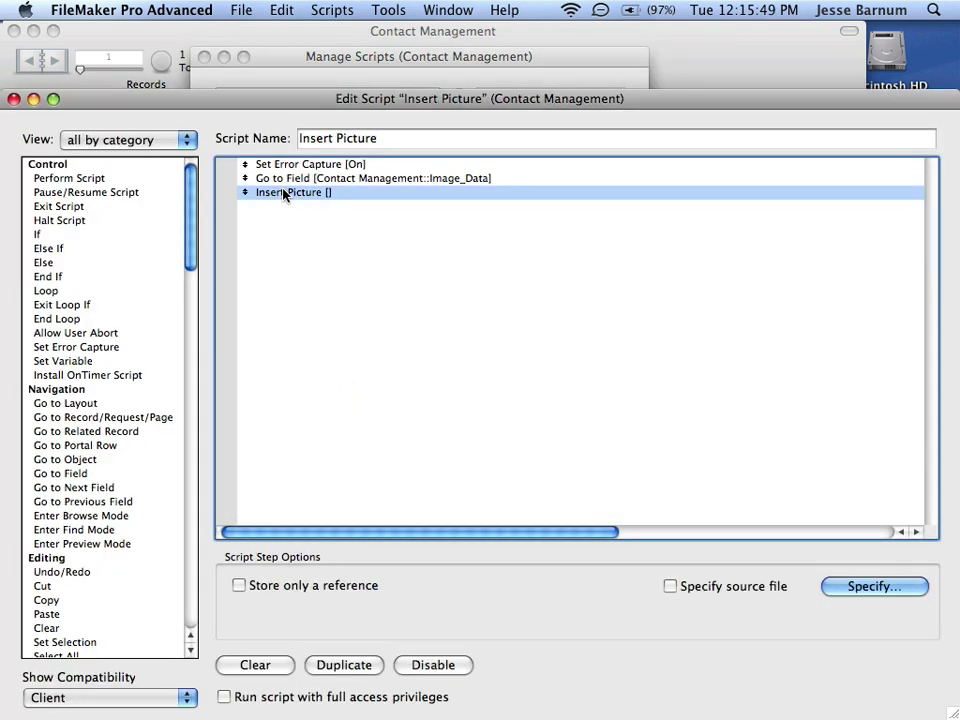
pyautogui.click(432, 665)
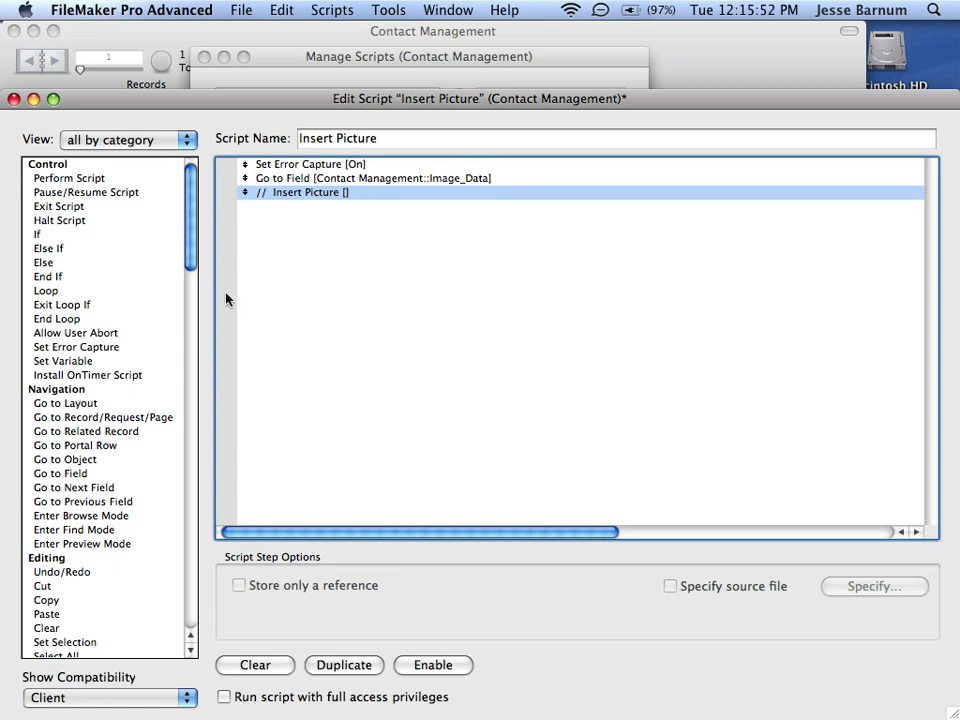
pyautogui.moveTo(193, 252); pyautogui.dragTo(195, 350)
pyautogui.doubleClick(54, 361)
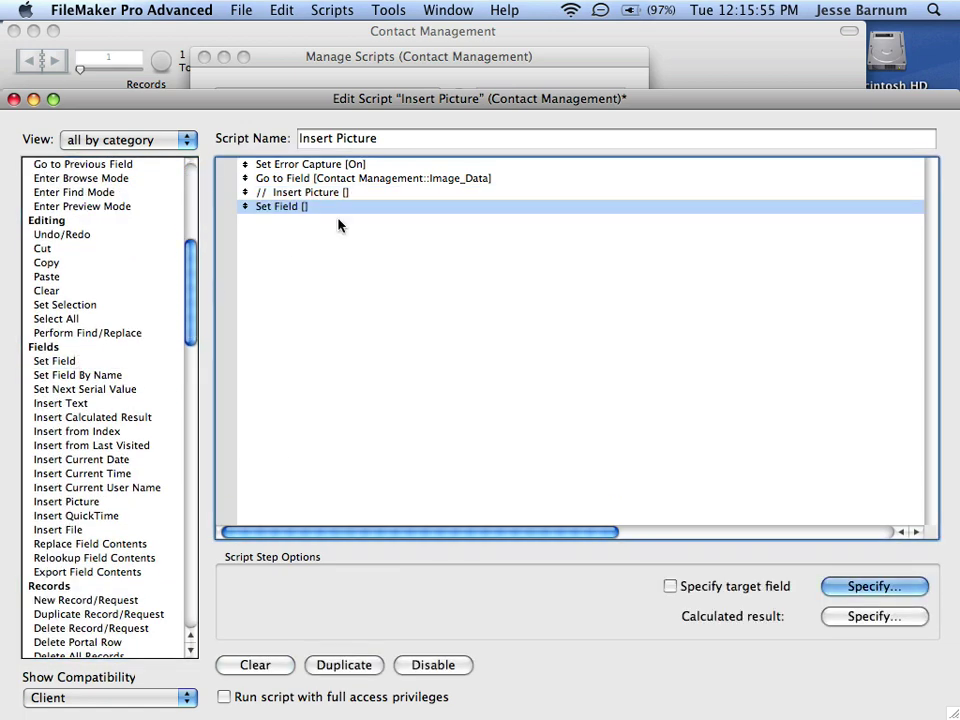
# Set the Set Field calculation to QuickTimeFrameCapture( 320 ; 240 ).
pyautogui.click(838, 624)
pyautogui.click(866, 87)
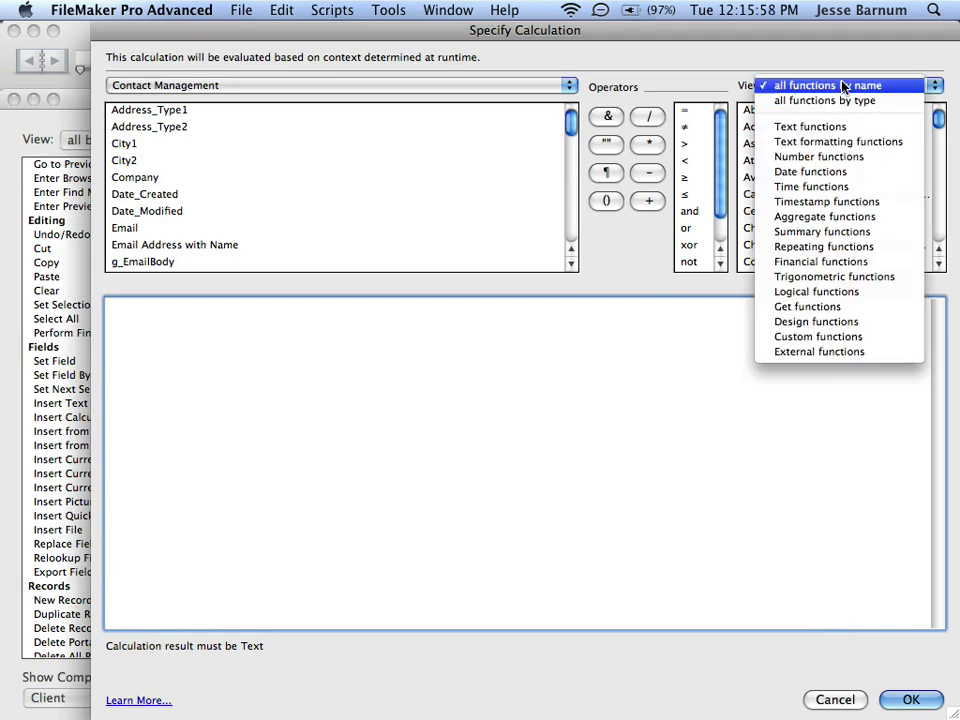
pyautogui.click(846, 350)
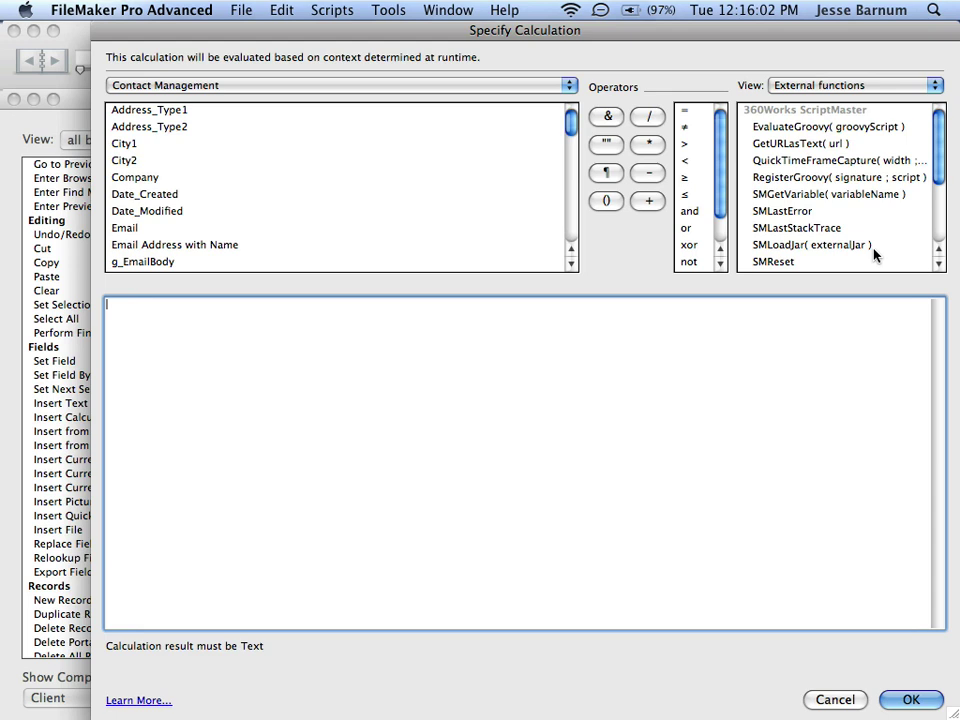
pyautogui.doubleClick(781, 162)
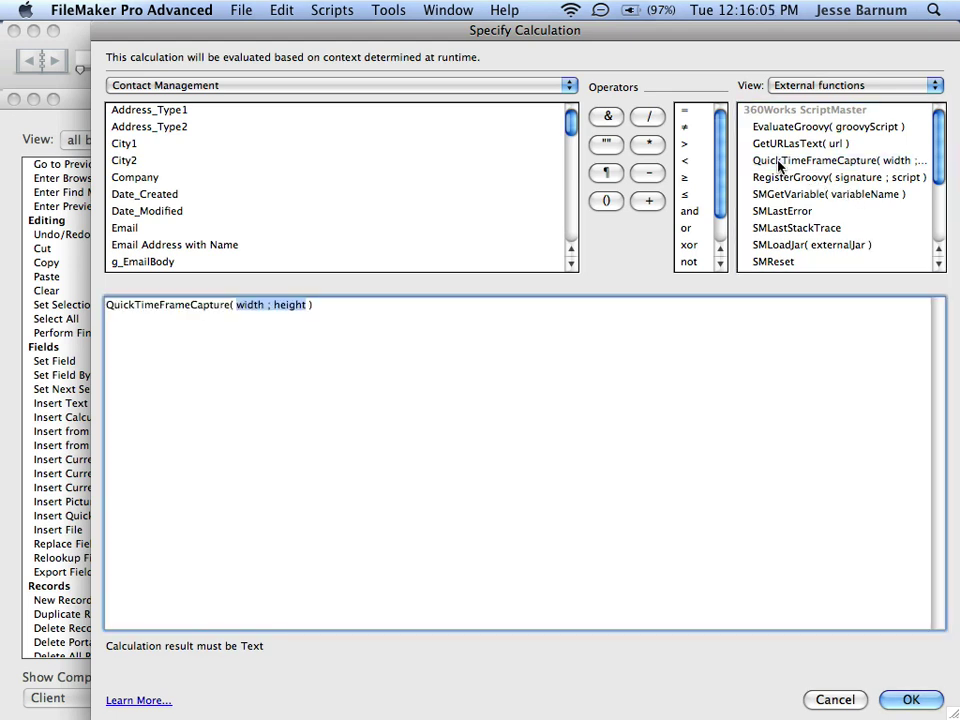
pyautogui.doubleClick(250, 305)
pyautogui.write('320')
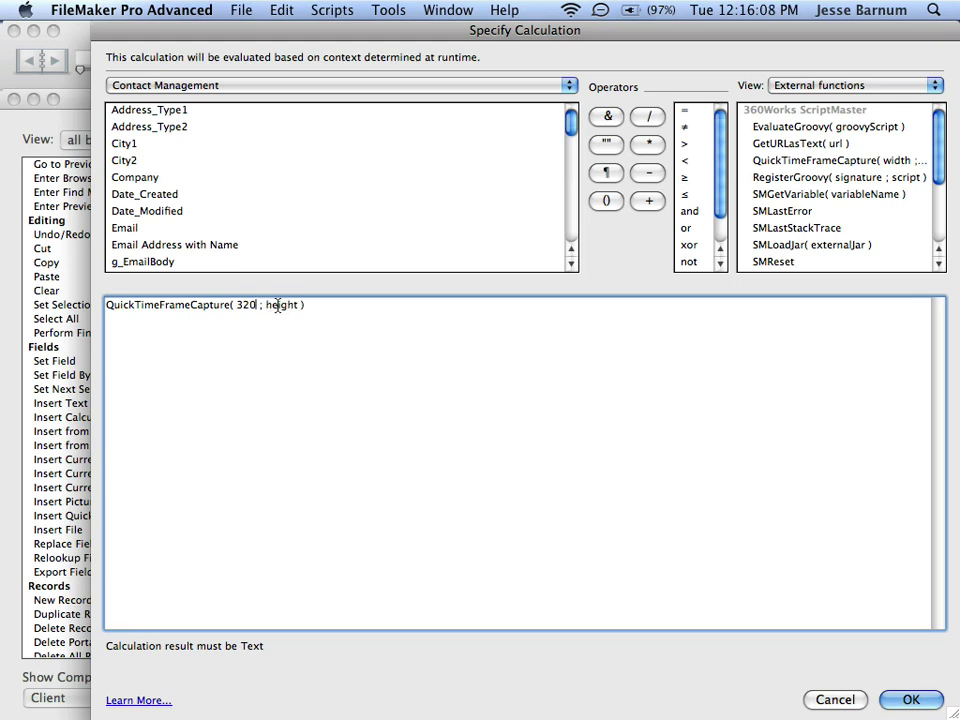
pyautogui.doubleClick(288, 308)
pyautogui.write('240')
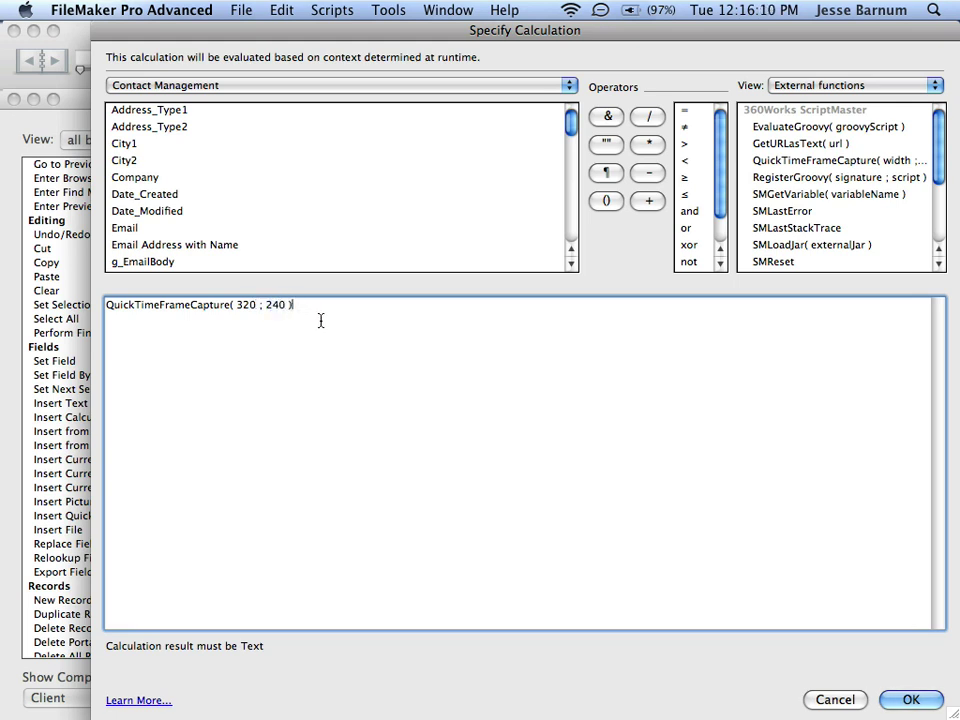
pyautogui.click(916, 702)
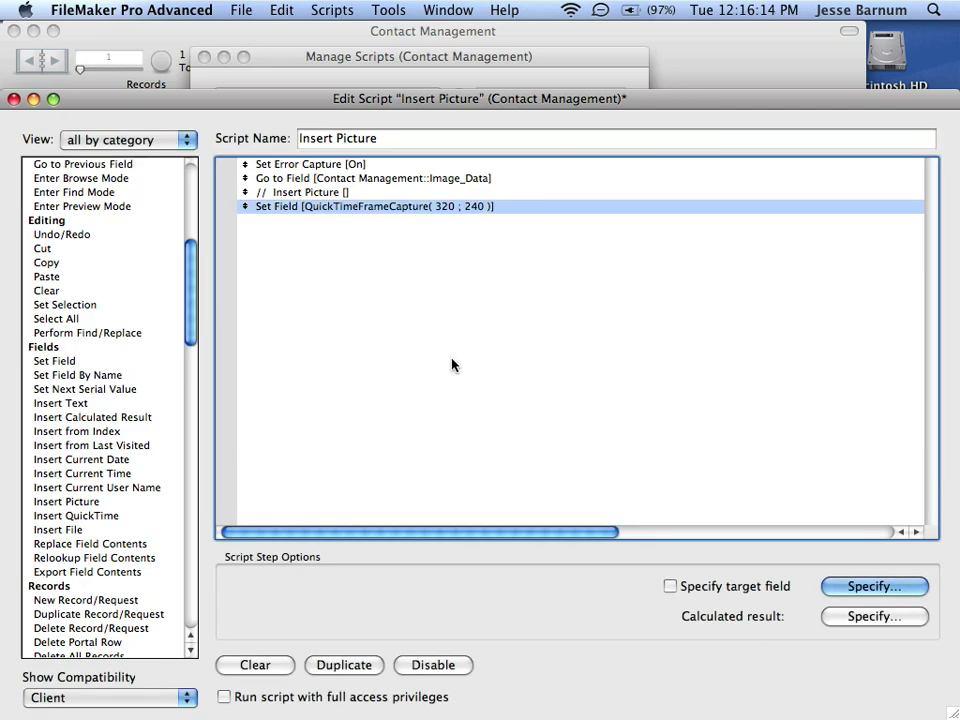
# Save the Insert Picture script and close Manage Scripts.
pyautogui.click(14, 99)
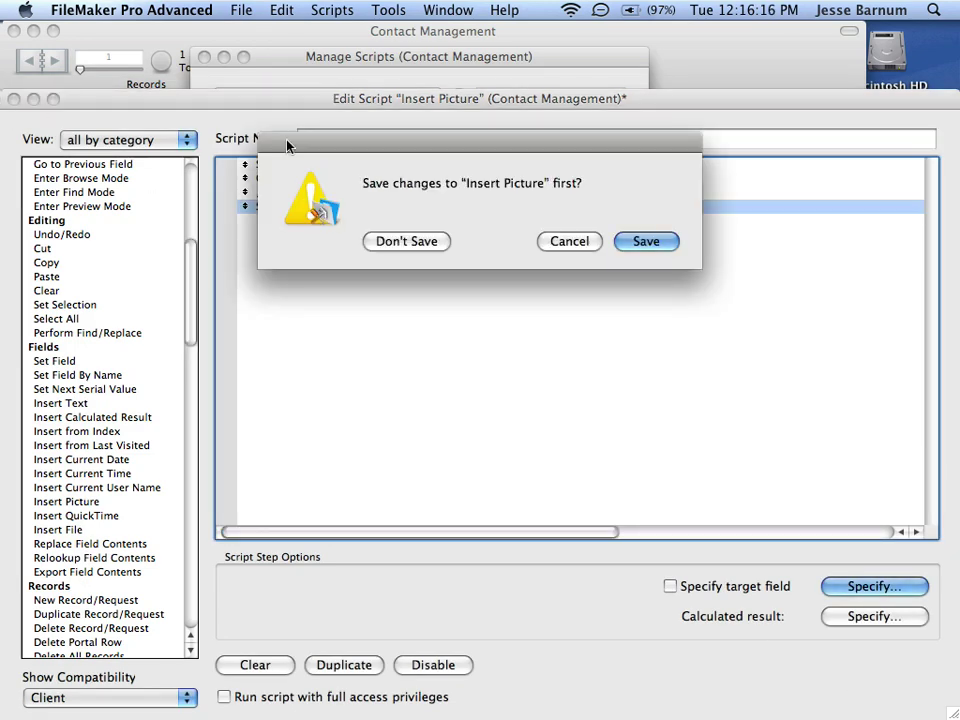
pyautogui.click(640, 241)
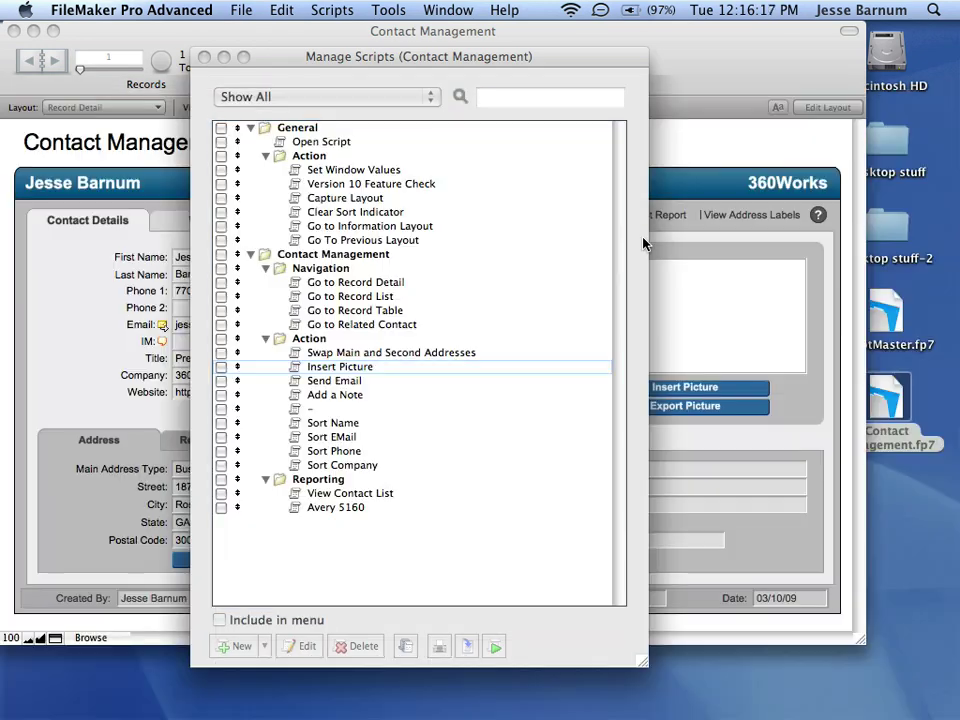
pyautogui.click(205, 58)
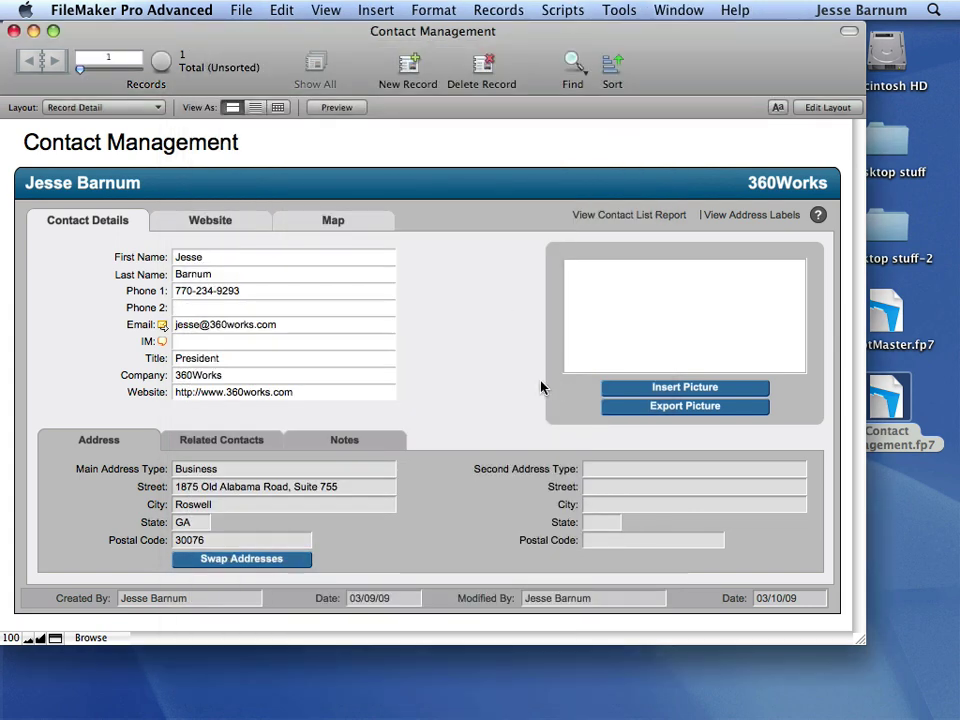
pyautogui.click(641, 390)
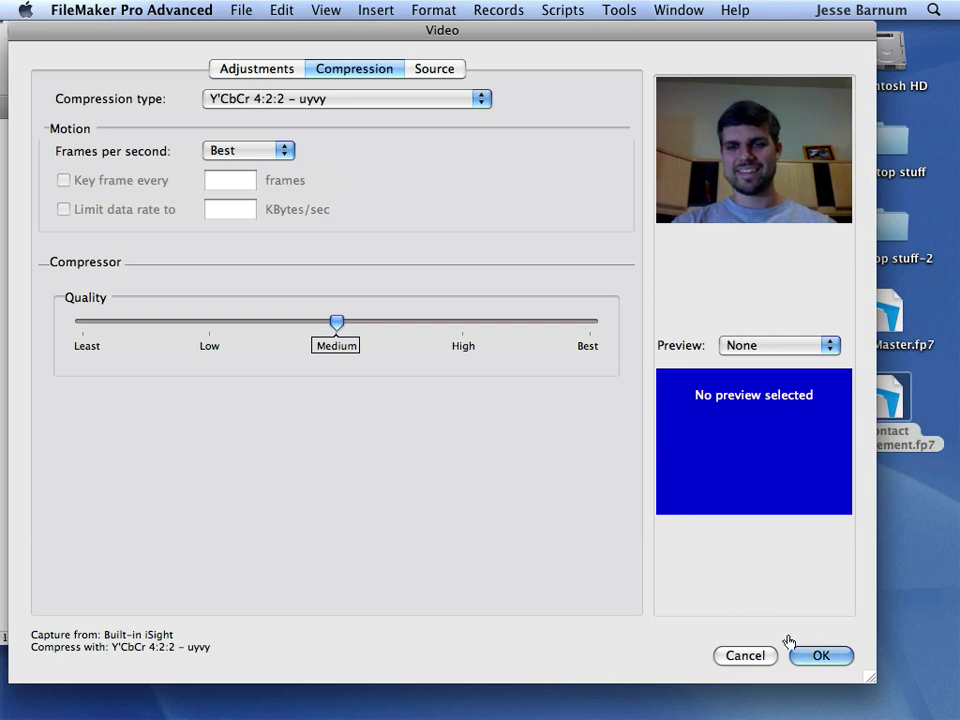
pyautogui.click(822, 656)
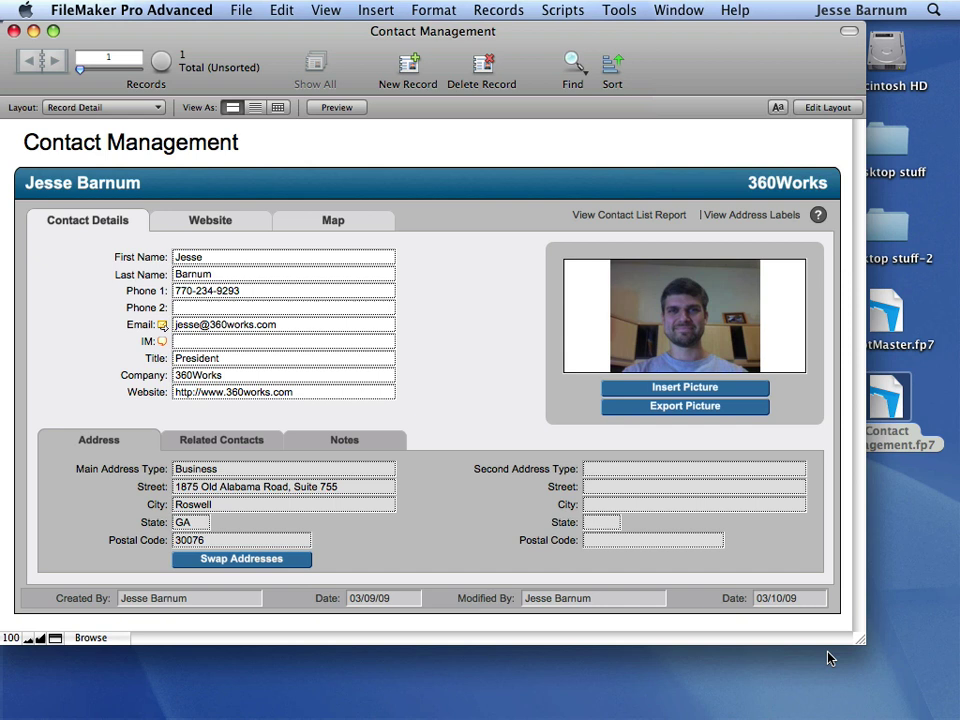
pyautogui.click(480, 347)
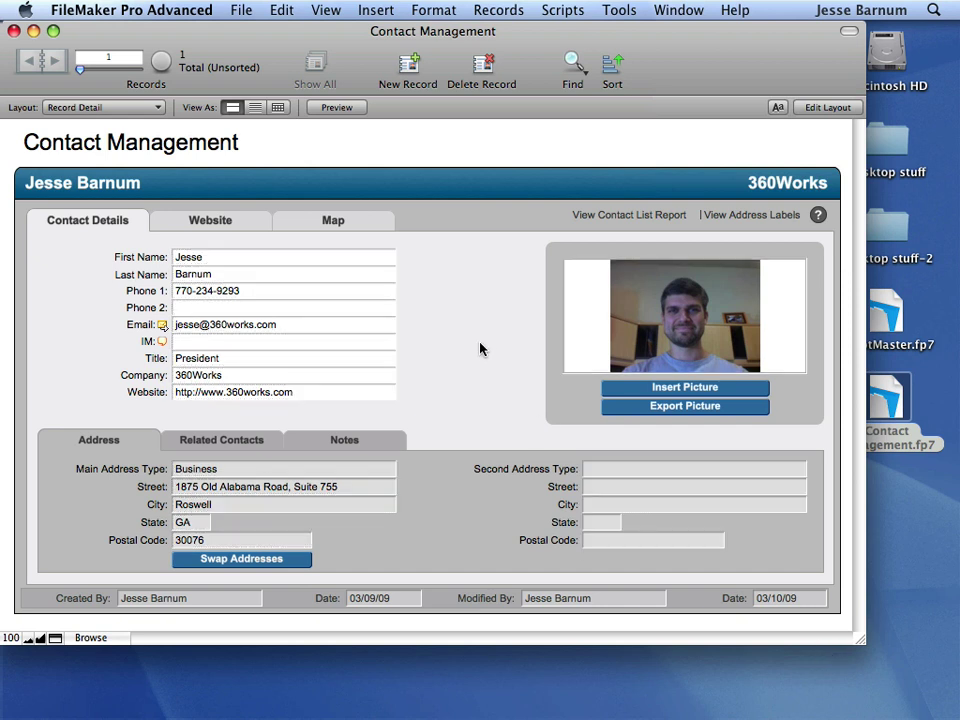
pyautogui.click(725, 325)
pyautogui.press('Delete')
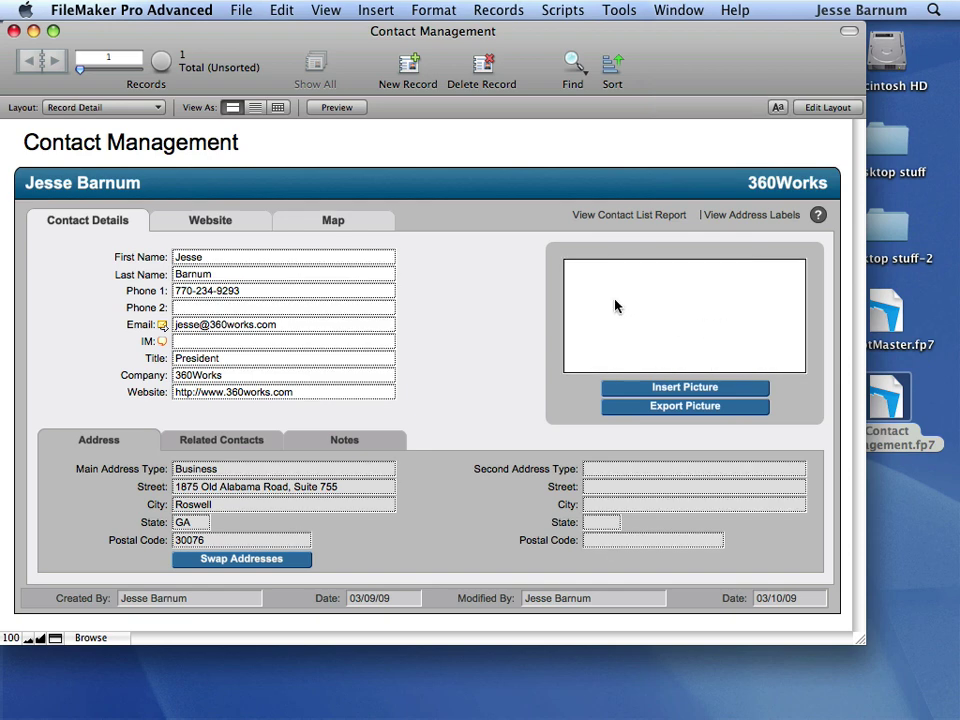
pyautogui.click(486, 292)
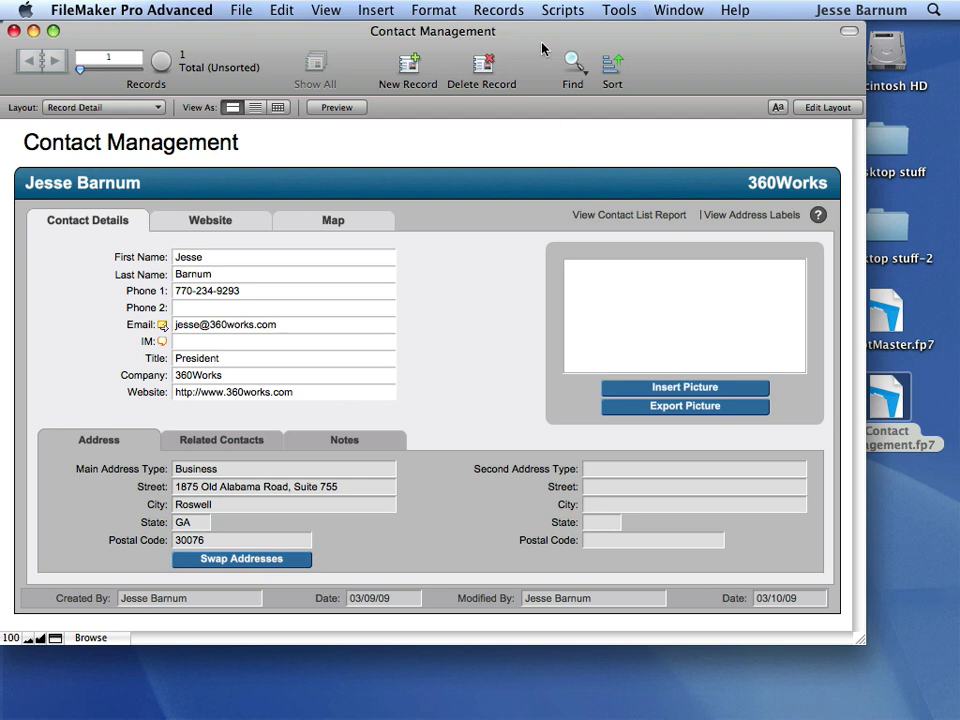
# Open Contact Management's Open Script for editing in Manage Scripts.
pyautogui.click(562, 10)
pyautogui.click(566, 38)
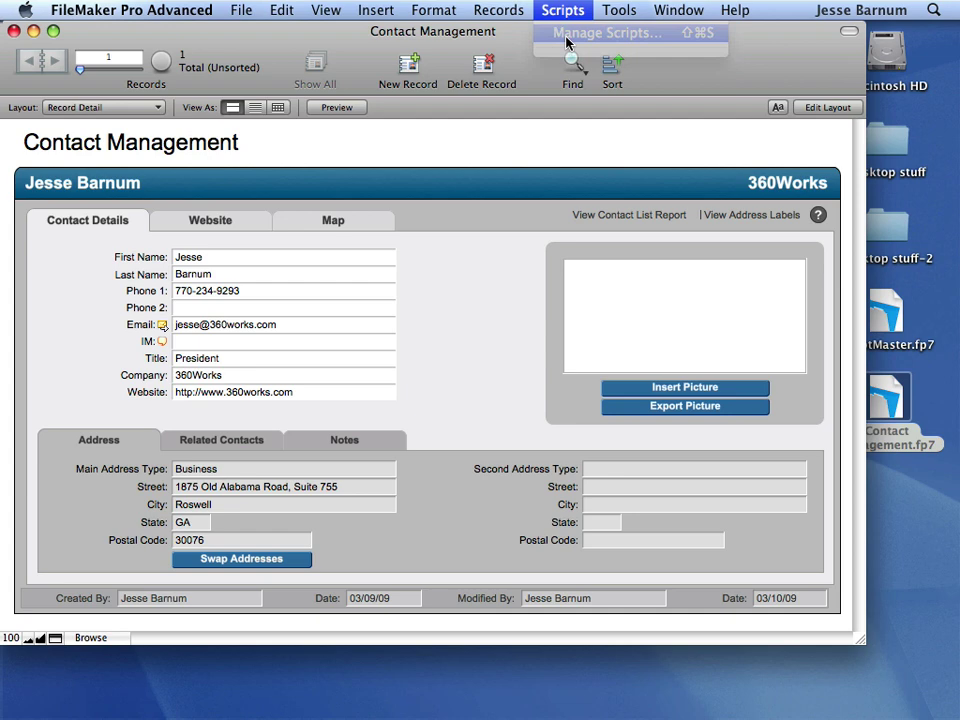
pyautogui.moveTo(543, 62); pyautogui.dragTo(517, 76)
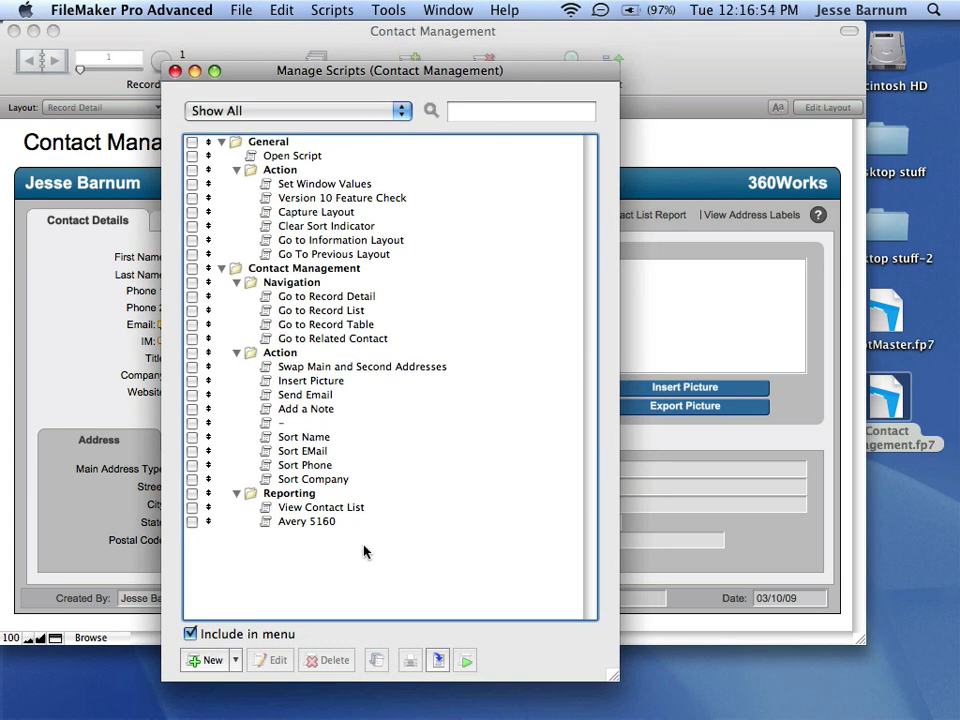
pyautogui.doubleClick(280, 155)
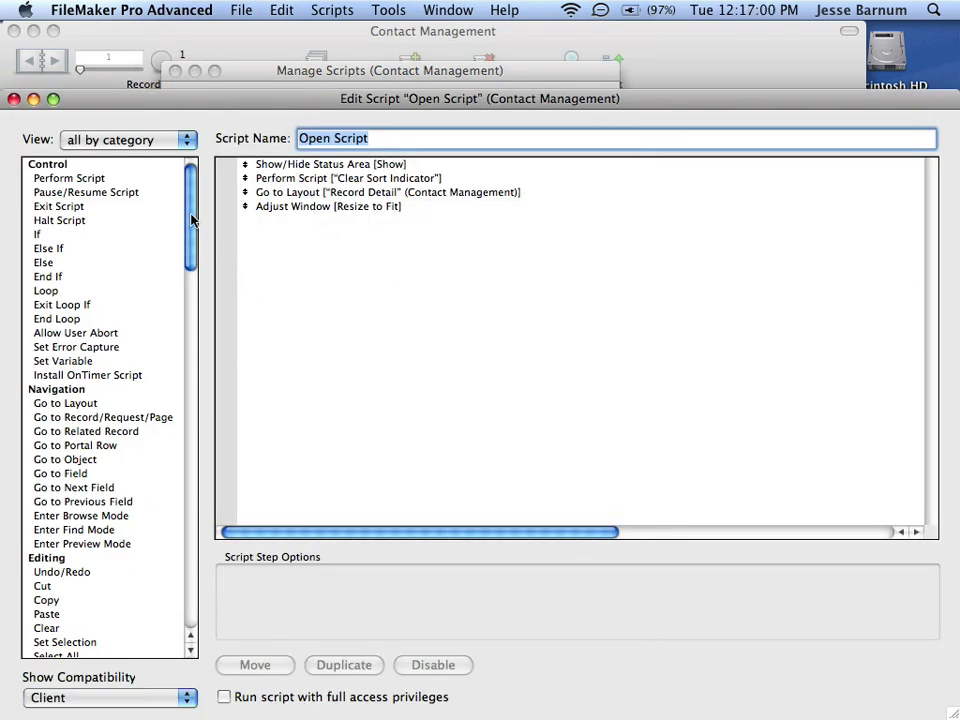
# Add Open File and Close File steps, both targeting ScriptMaster.
pyautogui.moveTo(190, 267); pyautogui.dragTo(188, 492)
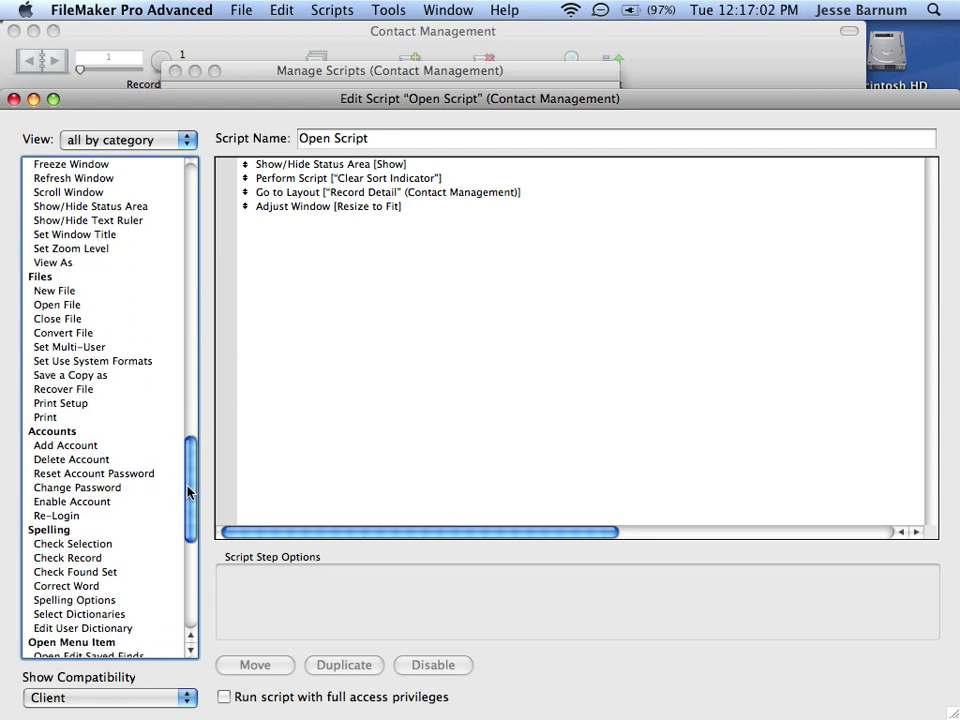
pyautogui.doubleClick(57, 305)
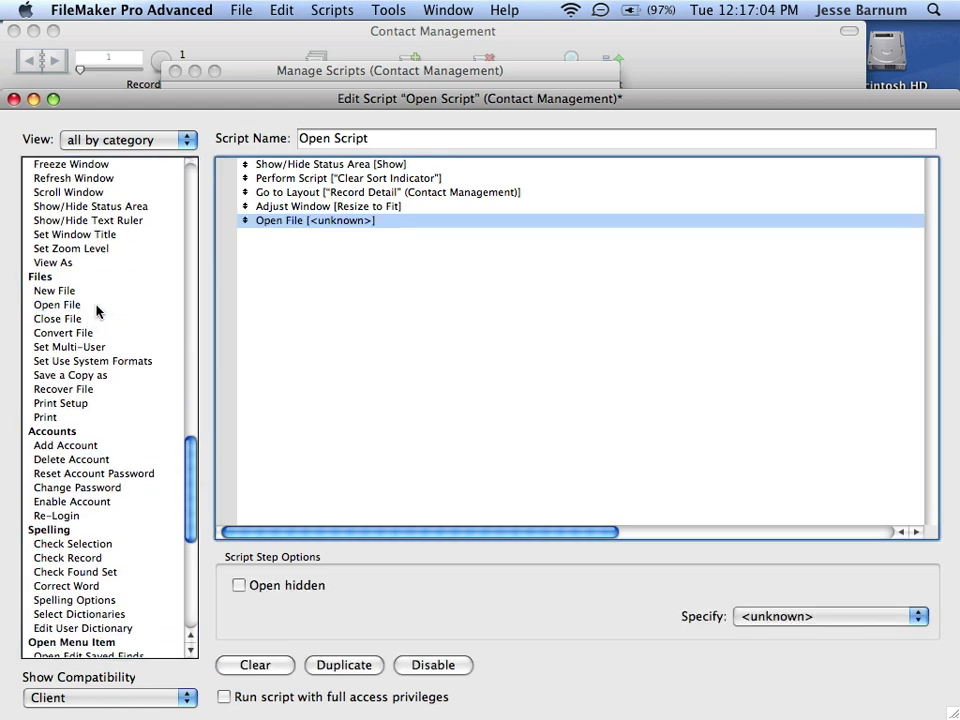
pyautogui.click(765, 616)
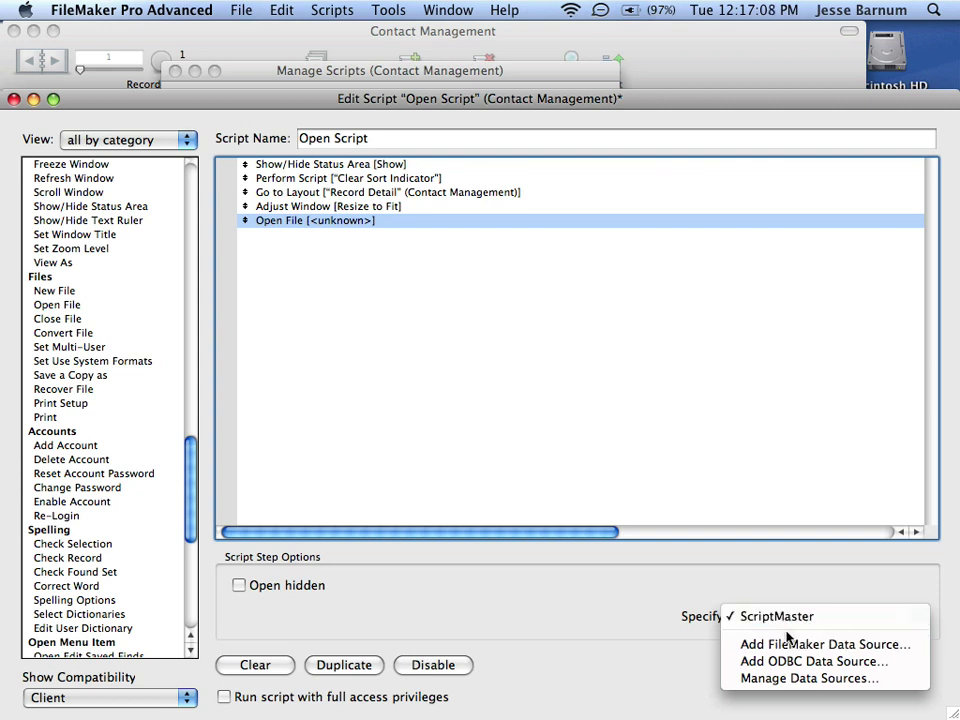
pyautogui.click(763, 616)
pyautogui.click(768, 616)
pyautogui.click(782, 616)
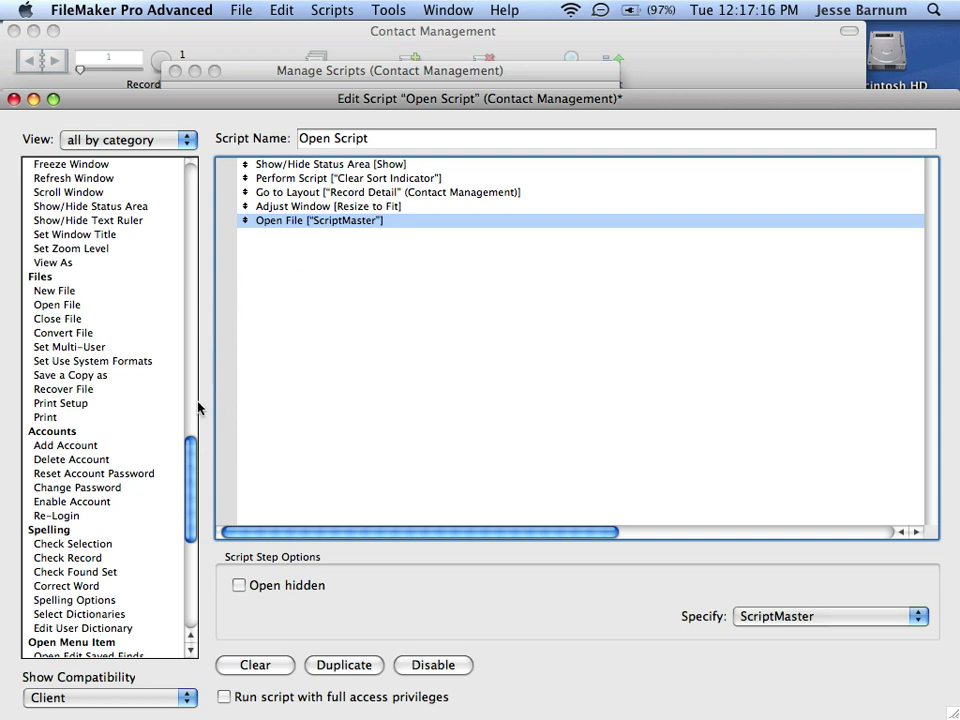
pyautogui.doubleClick(47, 320)
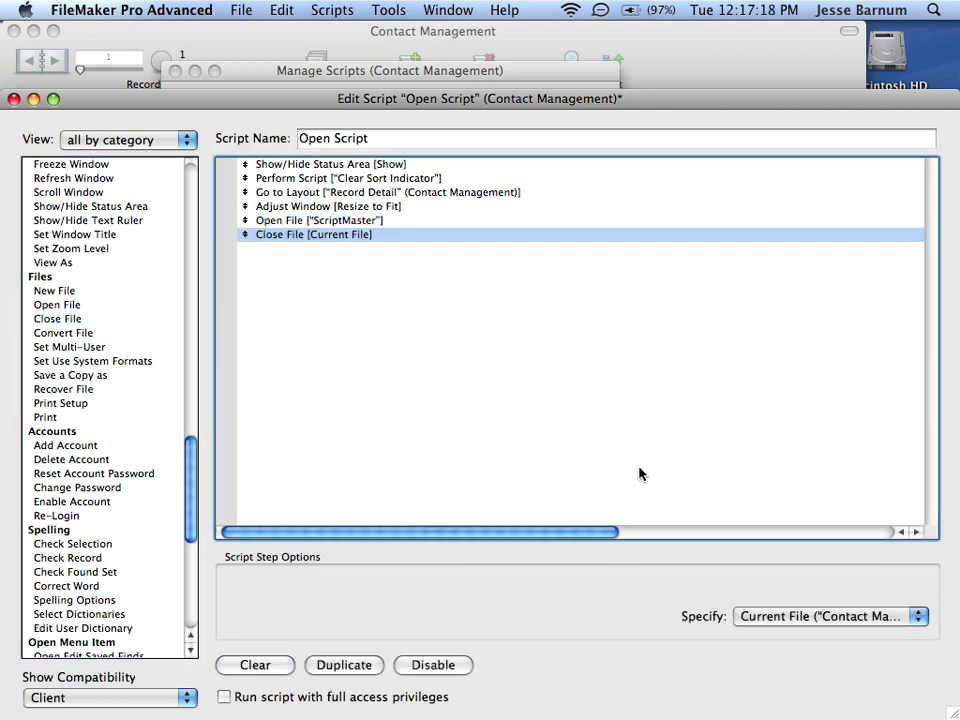
pyautogui.click(787, 616)
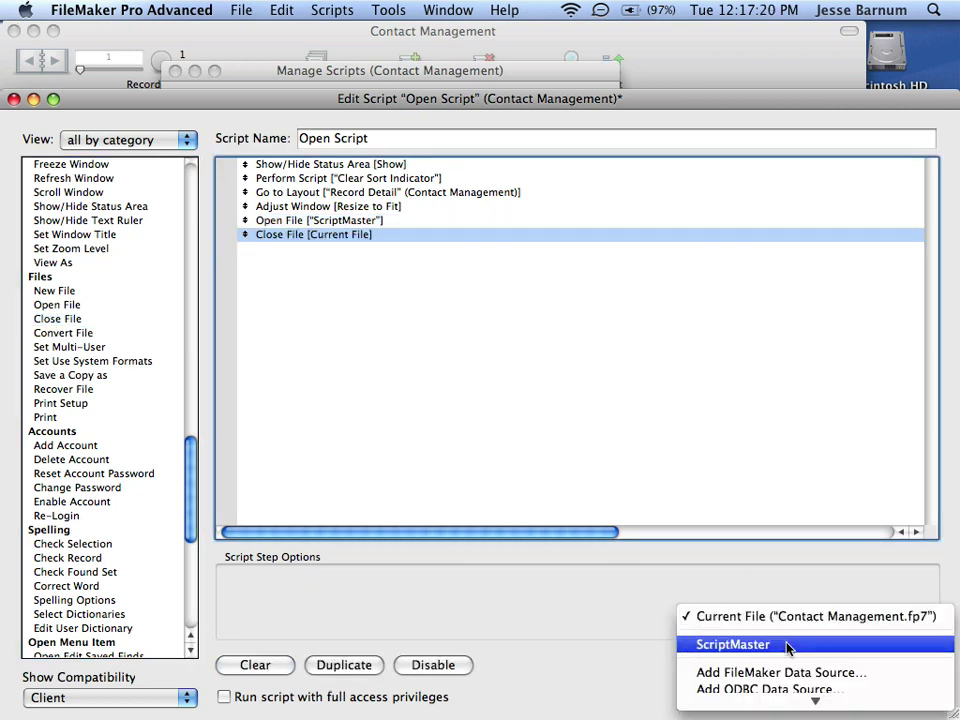
pyautogui.click(789, 644)
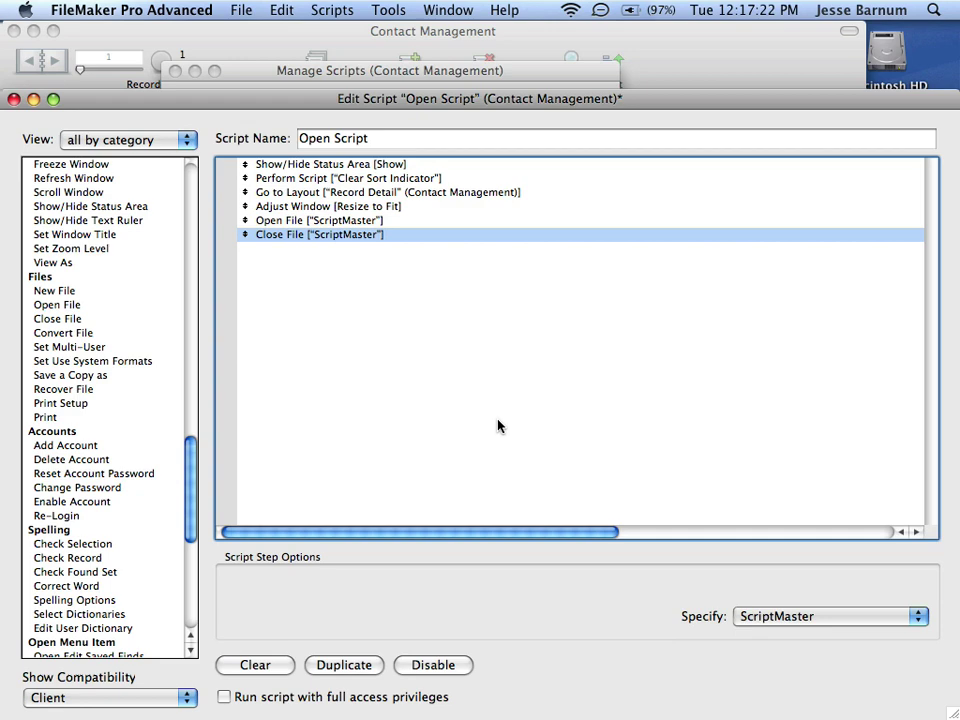
# Save Open Script, close Manage Scripts, and close the Contact Management database.
pyautogui.click(14, 99)
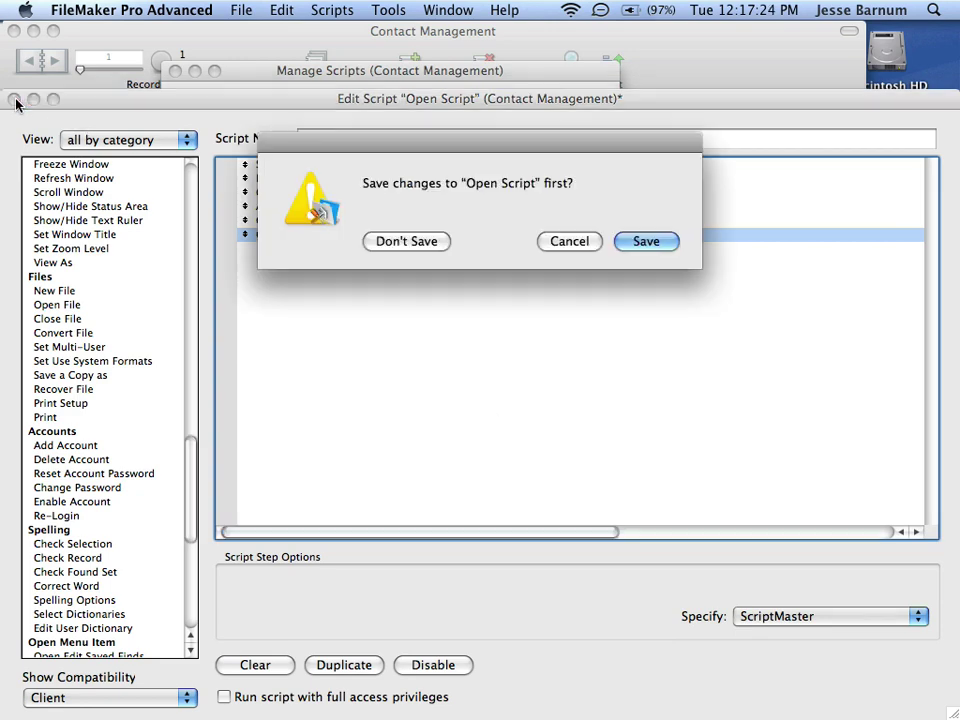
pyautogui.click(646, 241)
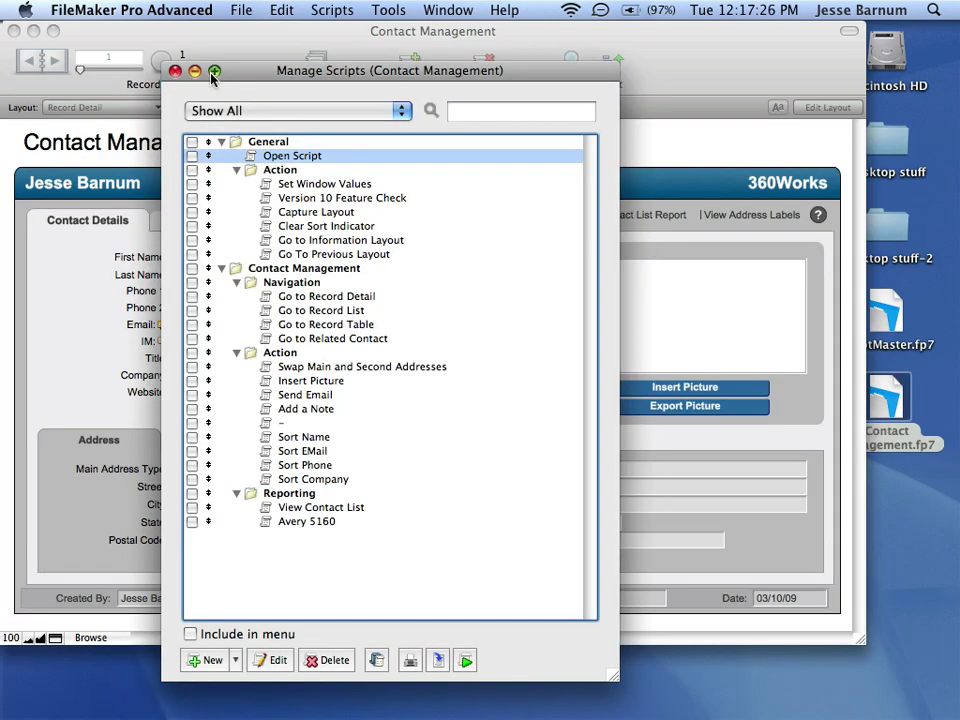
pyautogui.press('super+w')
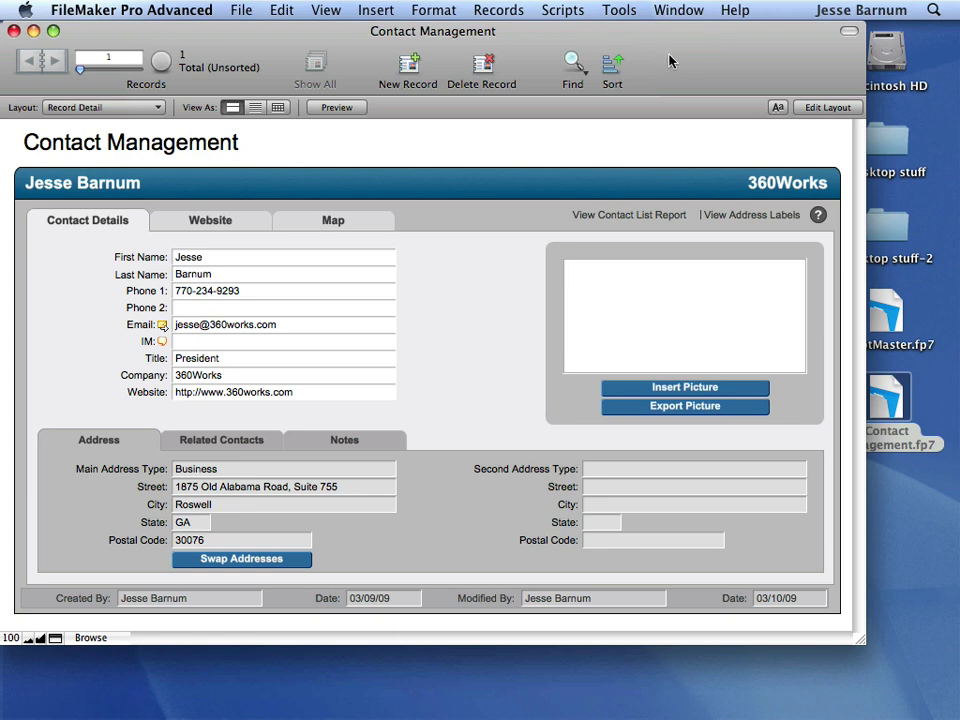
pyautogui.press('super+w')
# Reopen Contact Management.fp7 from the desktop so ScriptMaster functions register at startup.
pyautogui.click(835, 444)
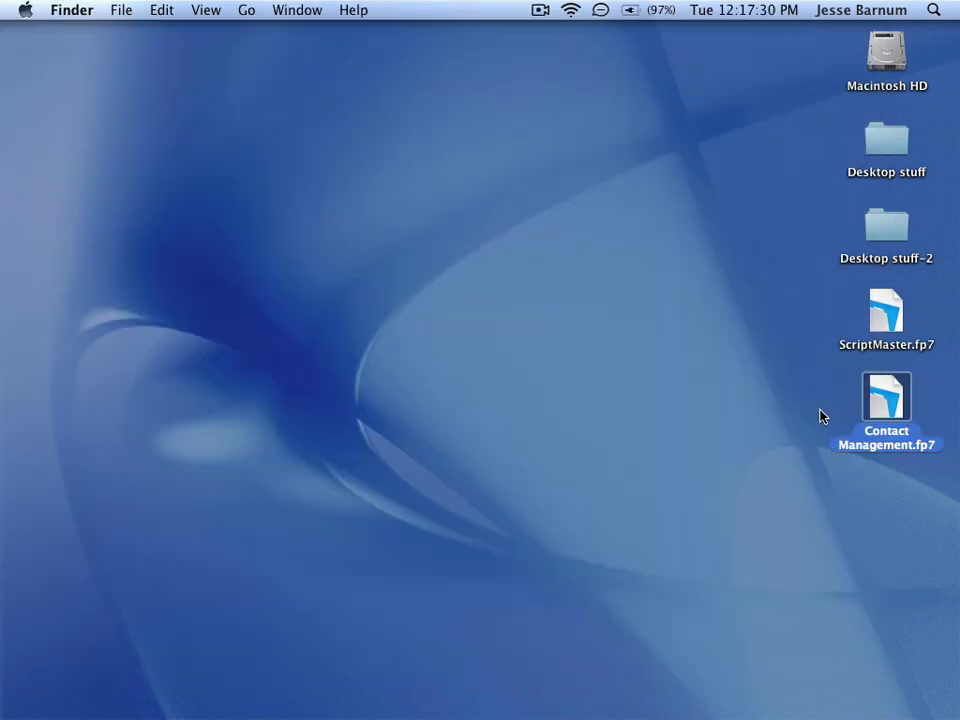
pyautogui.doubleClick(868, 397)
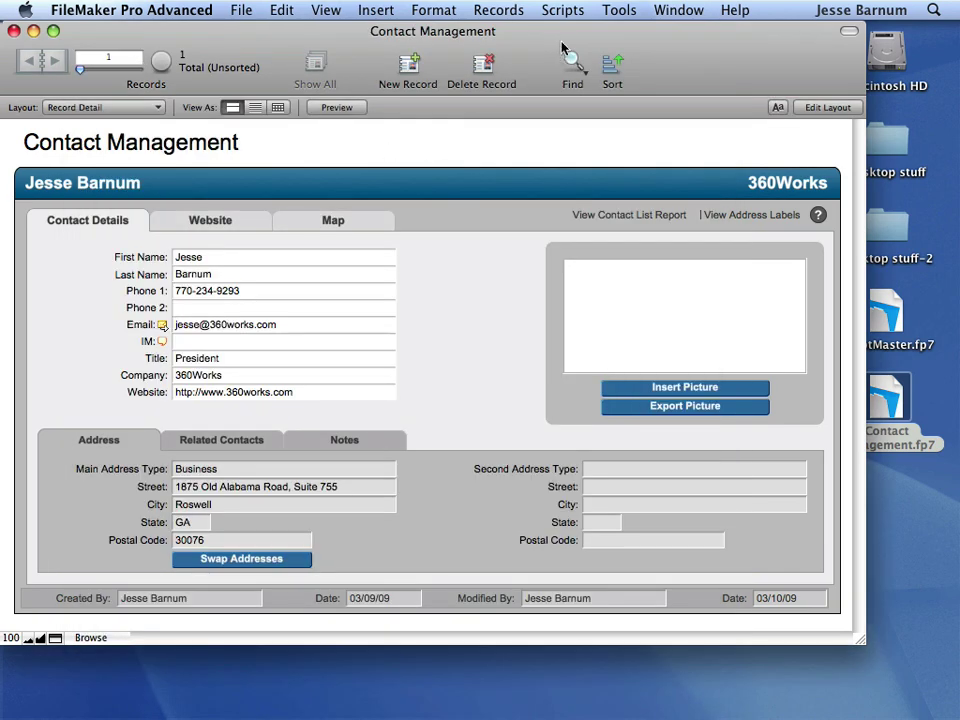
pyautogui.click(619, 10)
pyautogui.click(624, 68)
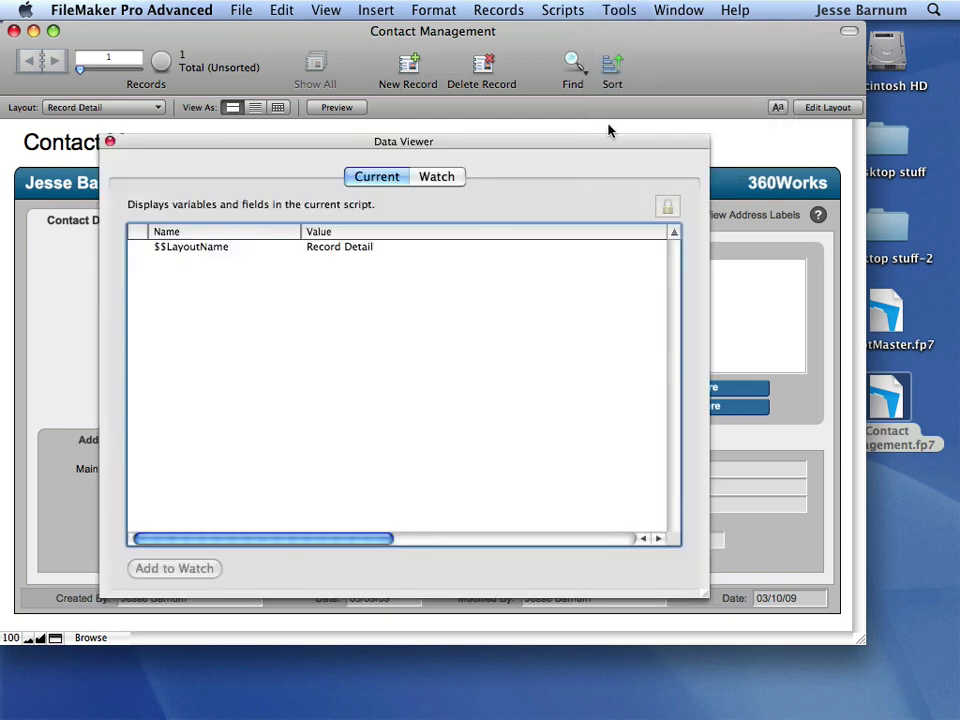
pyautogui.click(435, 176)
pyautogui.click(583, 567)
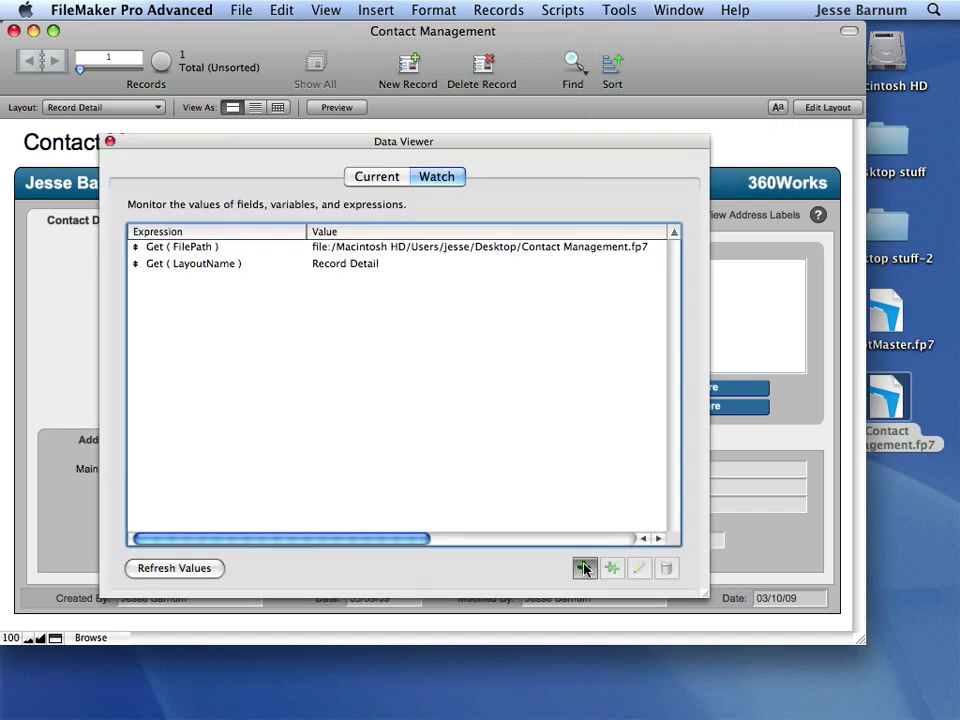
pyautogui.click(594, 150)
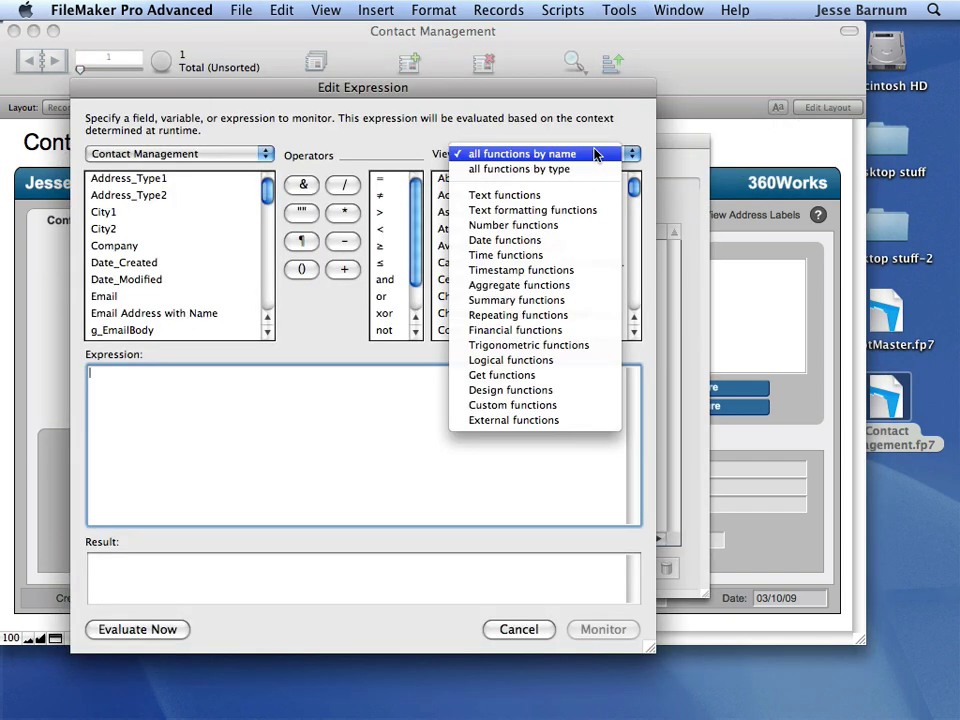
pyautogui.click(570, 425)
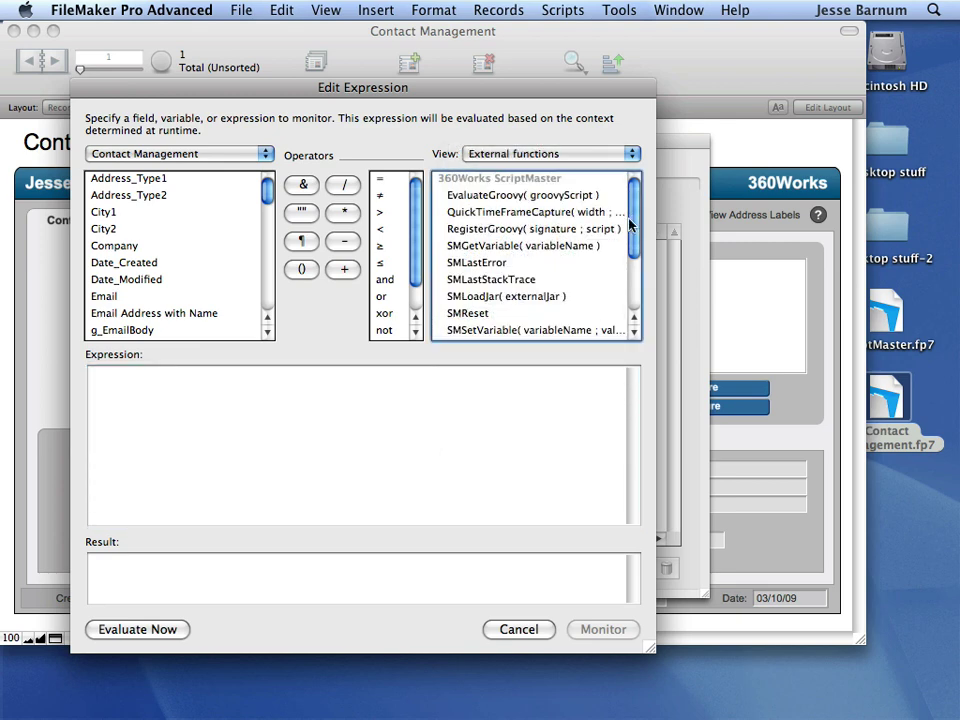
pyautogui.click(549, 214)
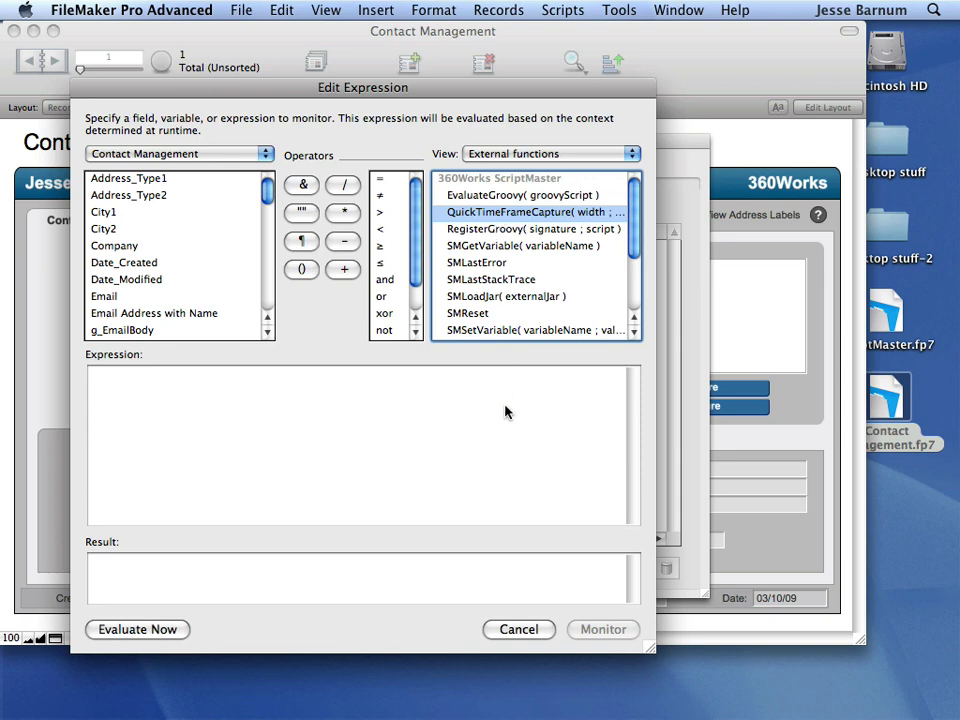
pyautogui.click(532, 629)
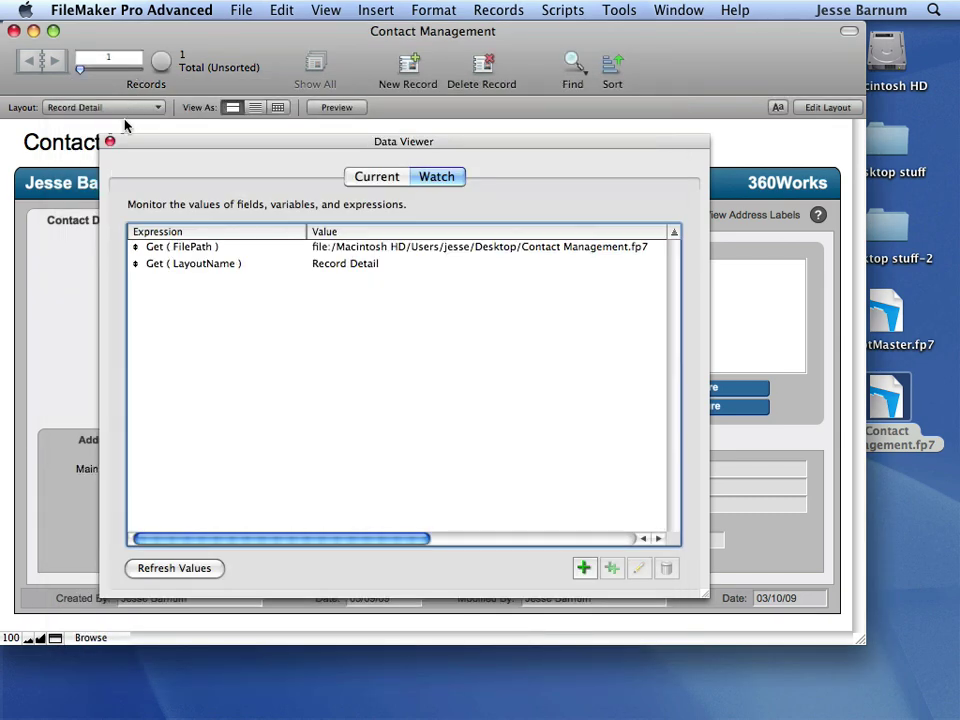
pyautogui.click(110, 141)
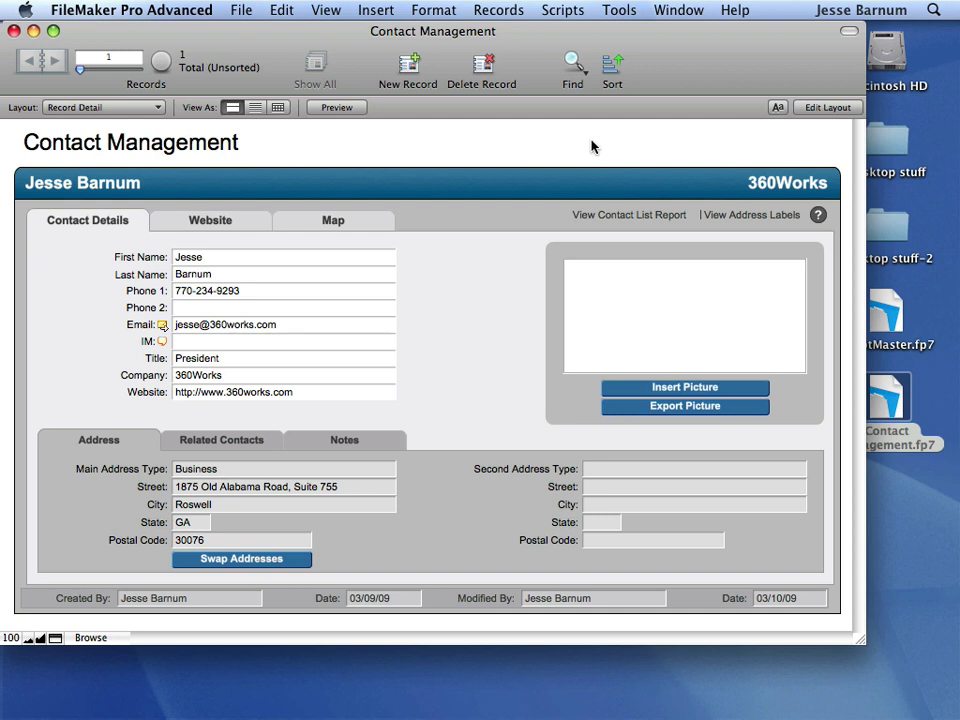
# In ScriptMaster.fp7, uncheck Register on startup for the QuickTime Frame Capture script.
pyautogui.doubleClick(870, 322)
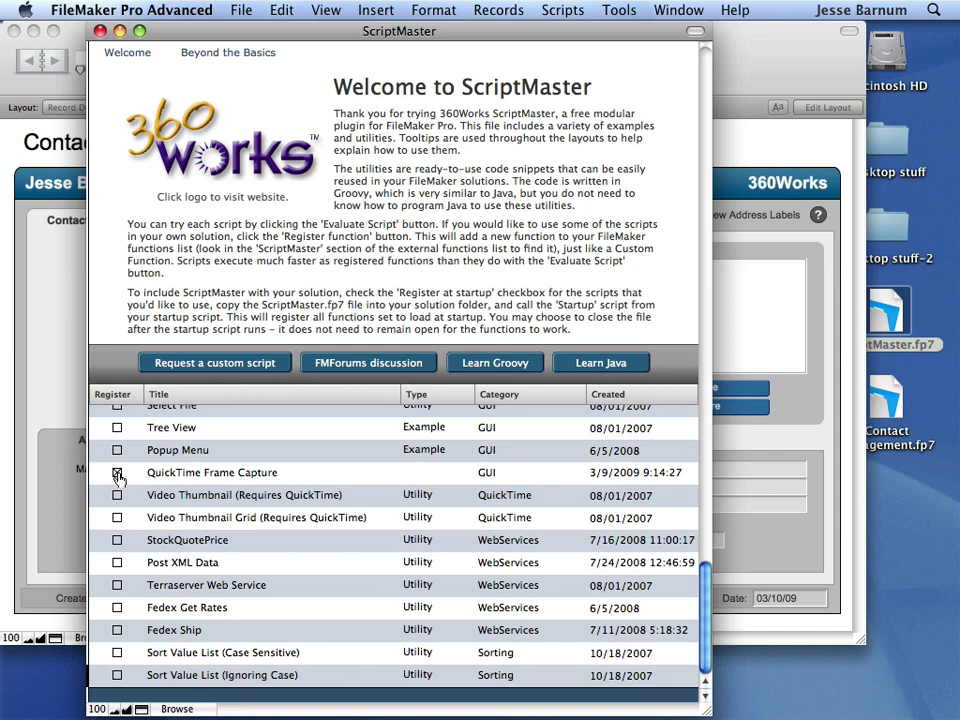
pyautogui.click(148, 476)
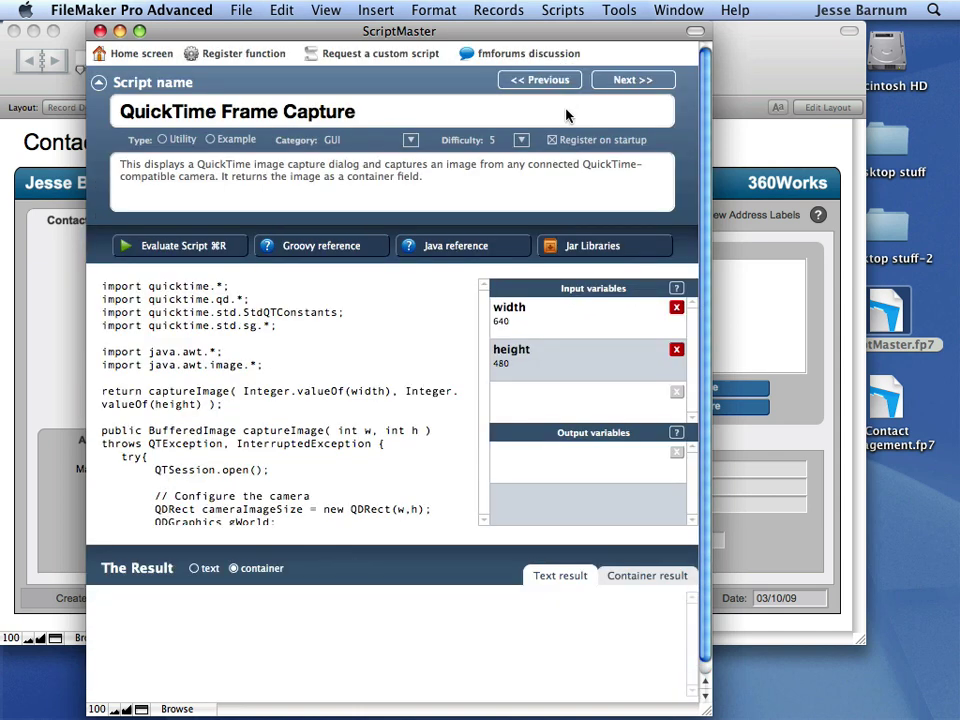
pyautogui.click(566, 146)
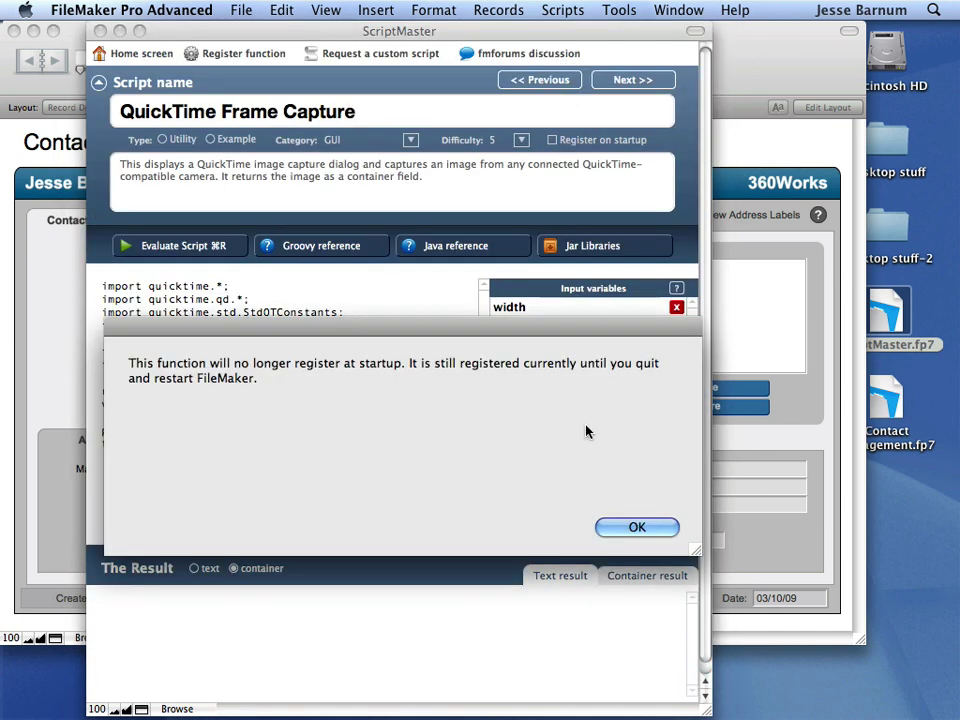
pyautogui.click(636, 526)
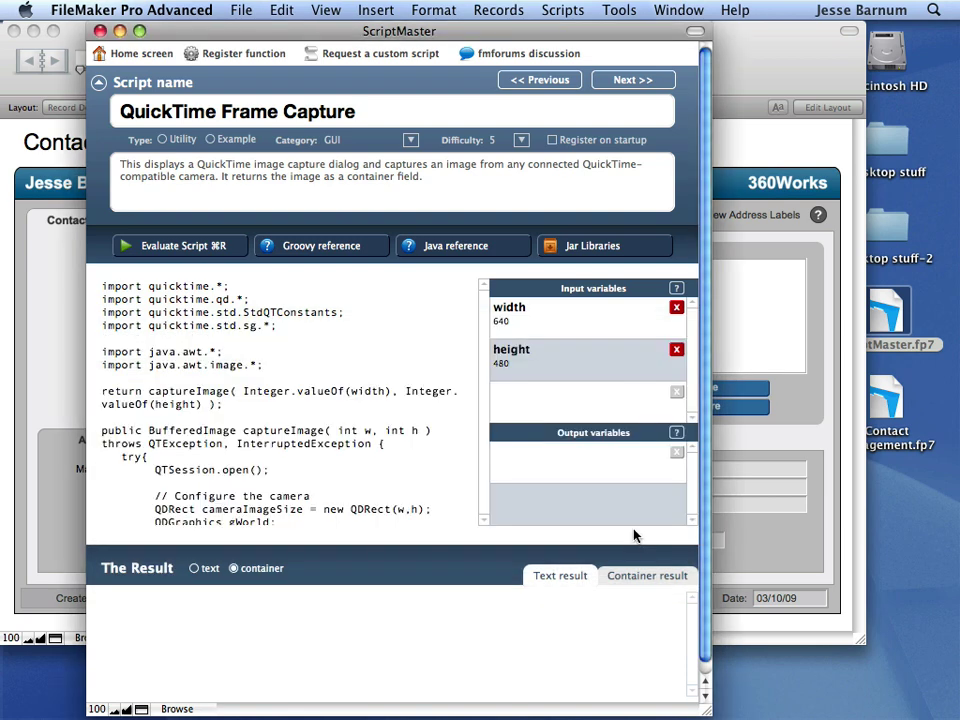
# Register the QuickTimeFrameCapture function and copy its registration calculation to the clipboard.
pyautogui.click(216, 56)
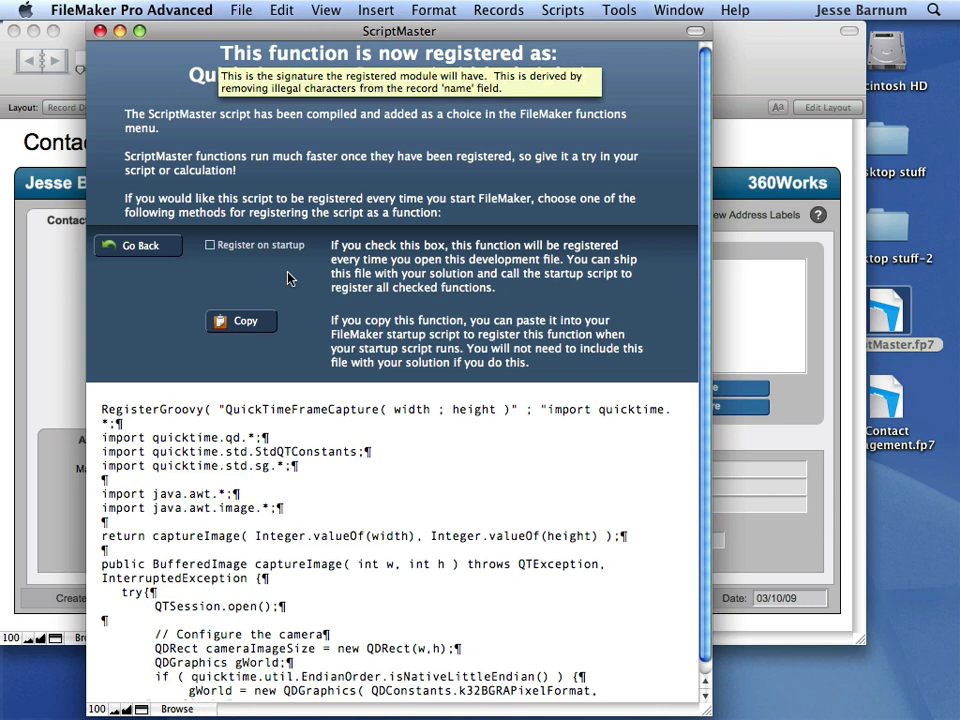
pyautogui.click(242, 324)
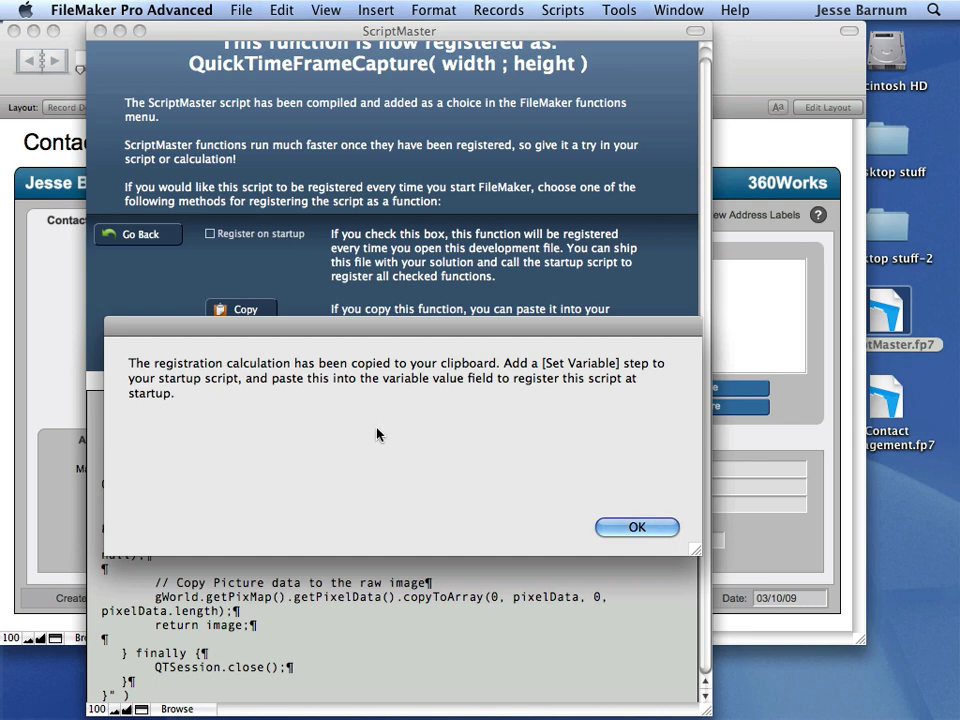
pyautogui.click(662, 526)
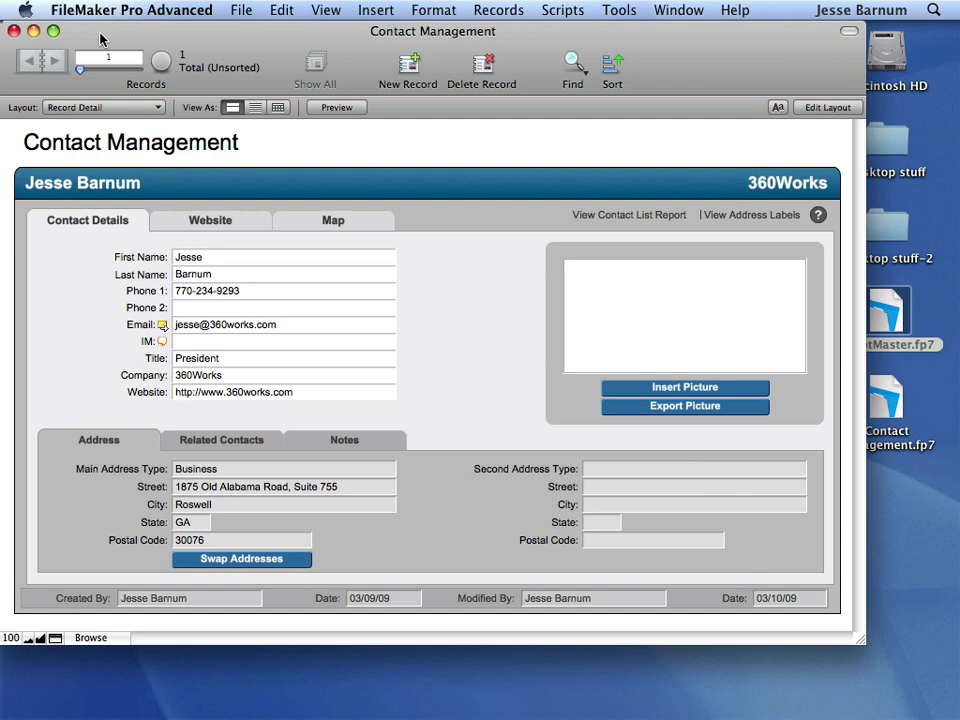
# In Contact Management's Open Script, disable the Open File and Close File steps.
pyautogui.click(563, 10)
pyautogui.click(560, 34)
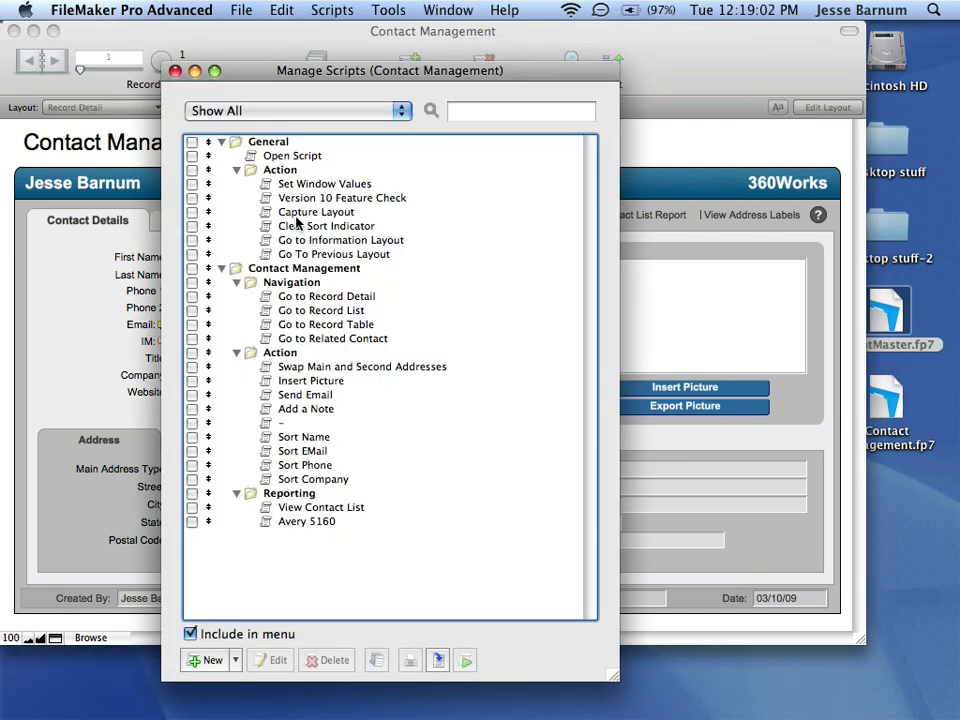
pyautogui.doubleClick(306, 156)
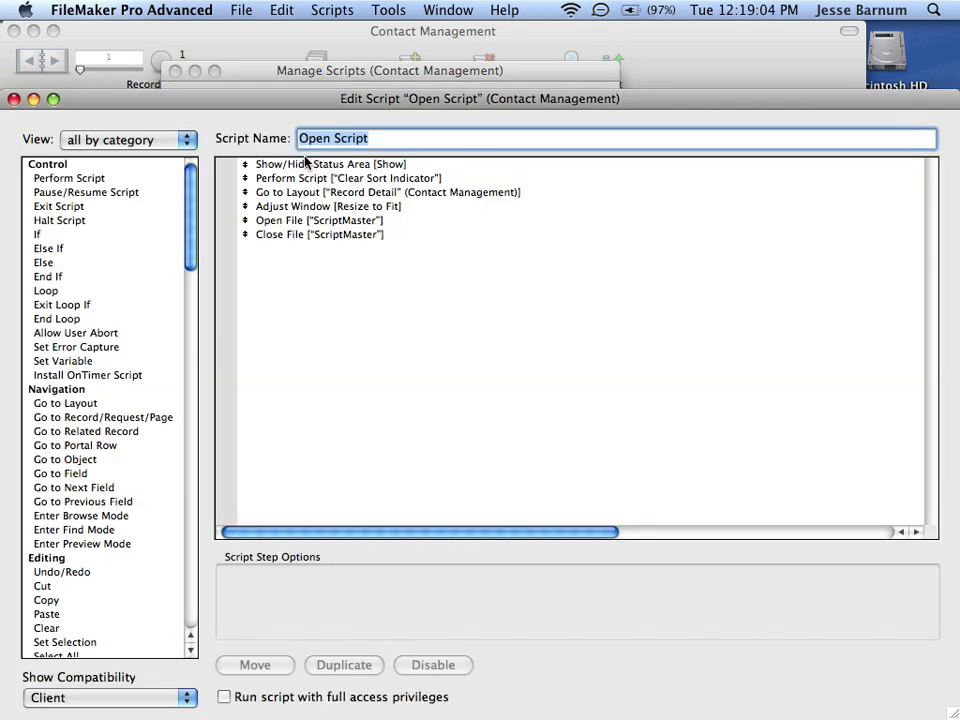
pyautogui.moveTo(283, 220); pyautogui.dragTo(281, 296)
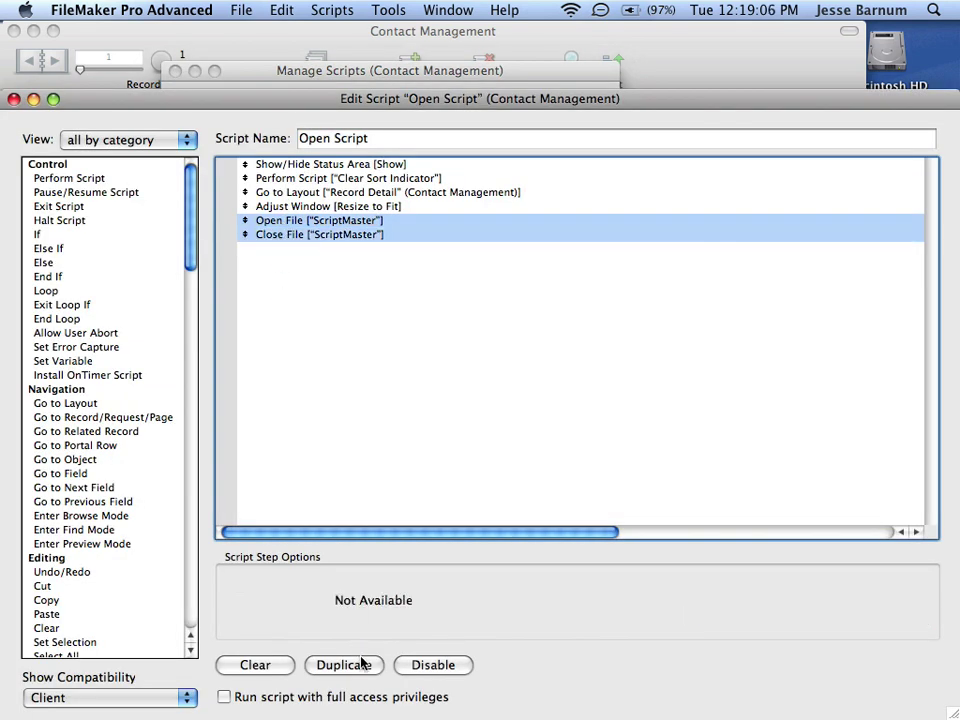
pyautogui.click(403, 665)
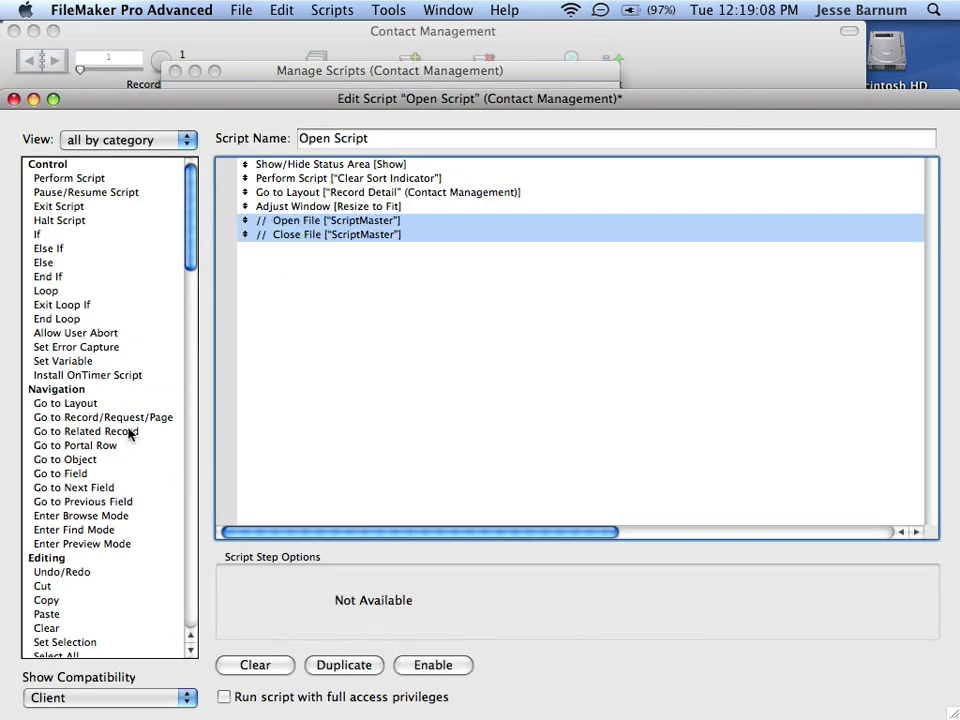
# Add a Set Variable step setting $result to the pasted RegisterGroovy QuickTimeFrameCapture code.
pyautogui.doubleClick(70, 361)
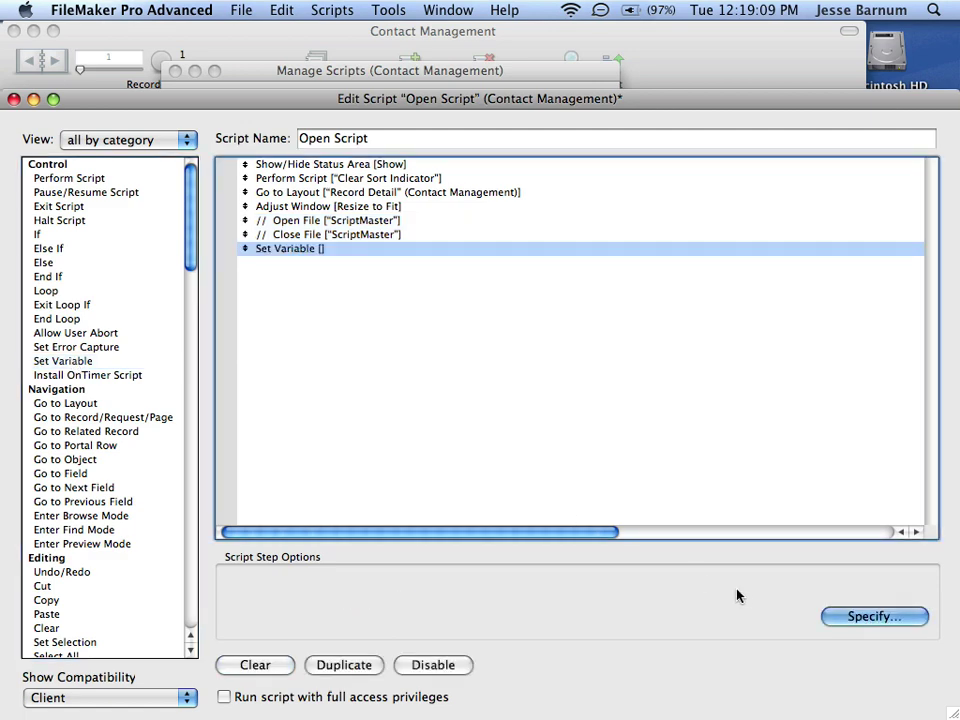
pyautogui.click(862, 616)
pyautogui.write('$result')
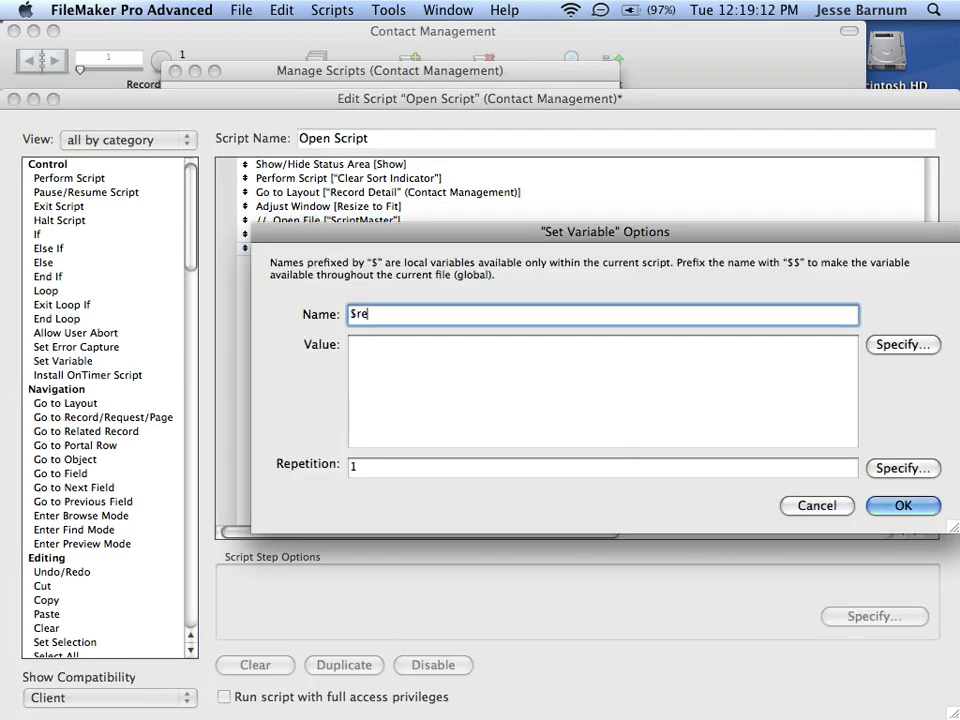
pyautogui.click(898, 345)
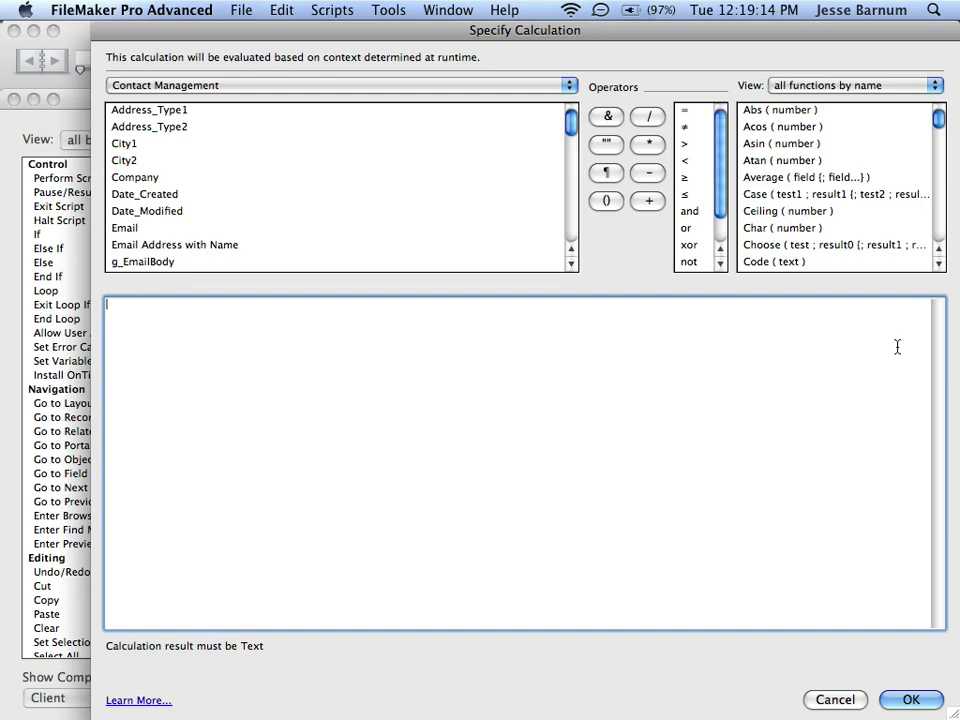
pyautogui.press('super+v')
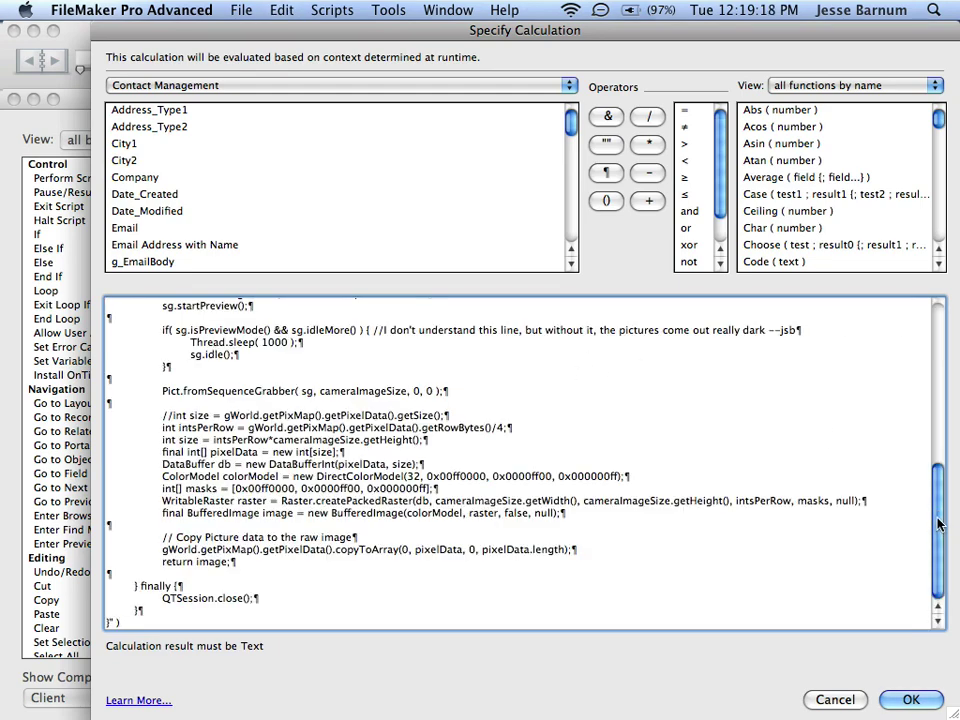
pyautogui.scroll(15, 706, 396)
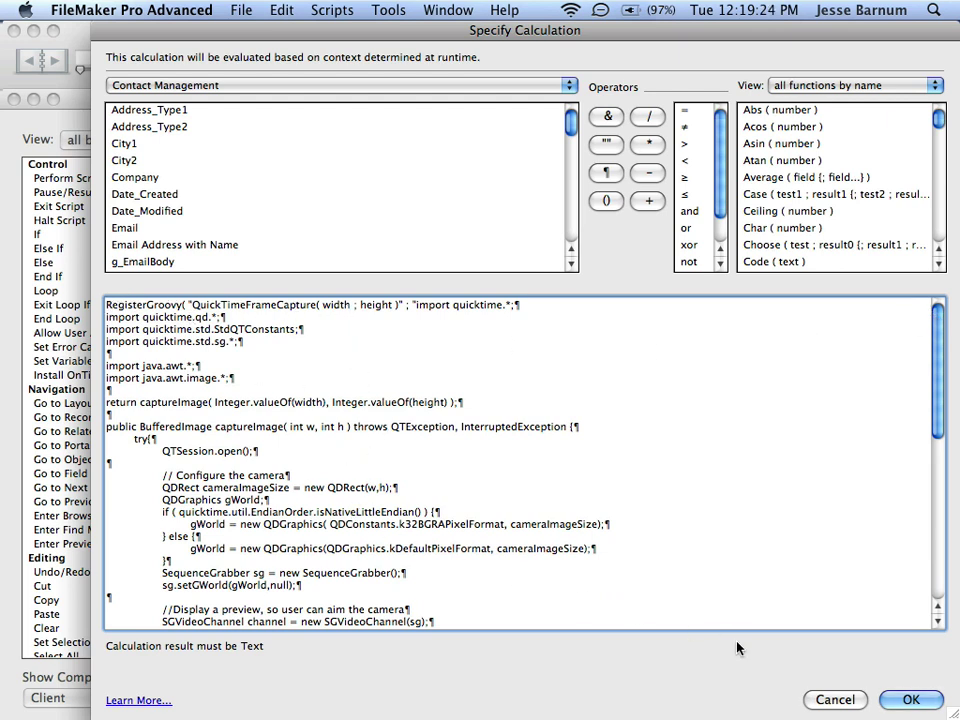
pyautogui.click(912, 700)
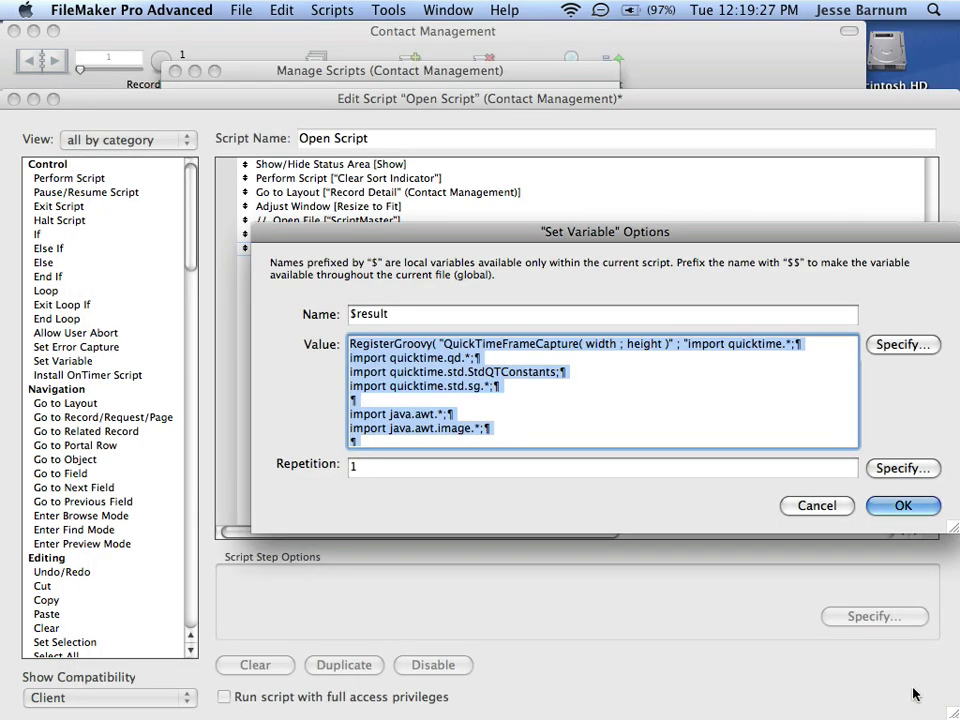
pyautogui.click(922, 509)
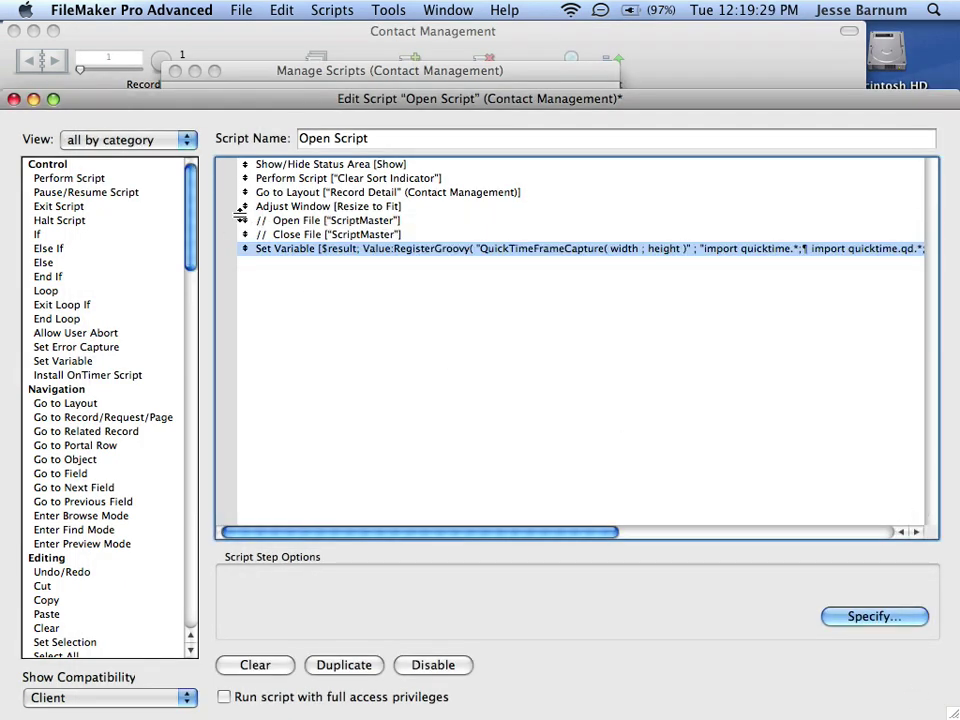
# Save Open Script, quit FileMaker Pro Advanced, and reopen Contact Management.fp7.
pyautogui.click(14, 100)
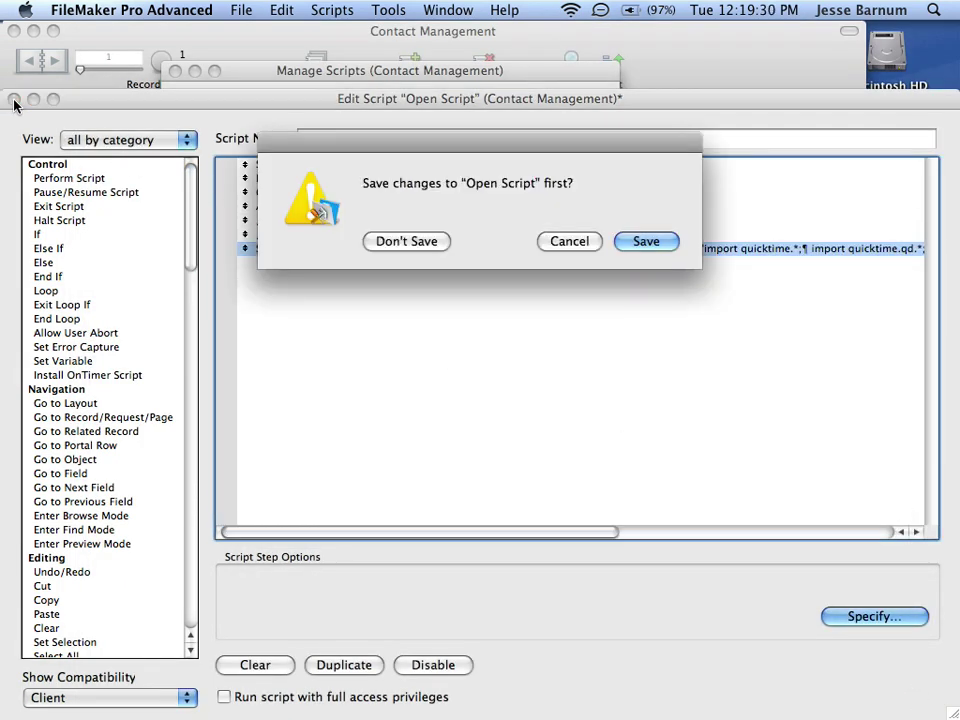
pyautogui.click(643, 240)
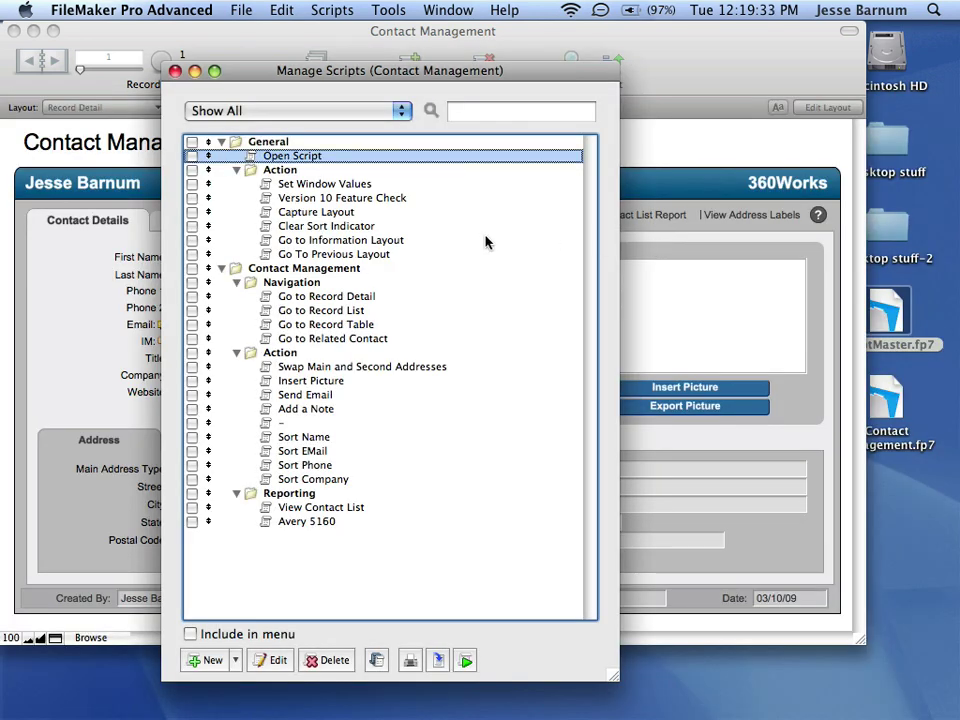
pyautogui.click(131, 9)
pyautogui.click(167, 186)
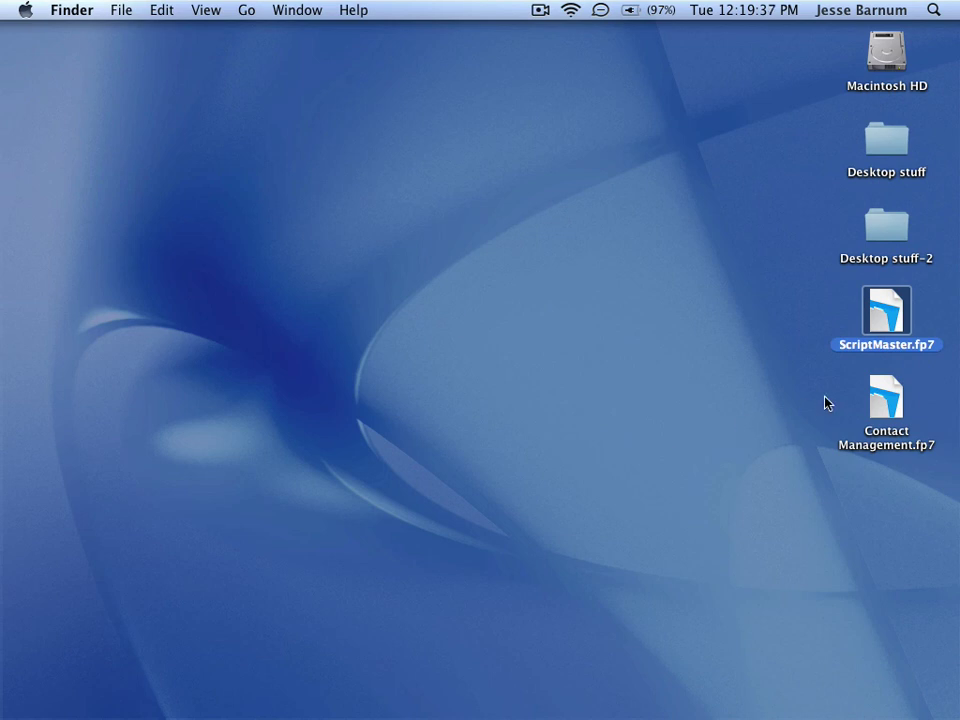
pyautogui.doubleClick(885, 410)
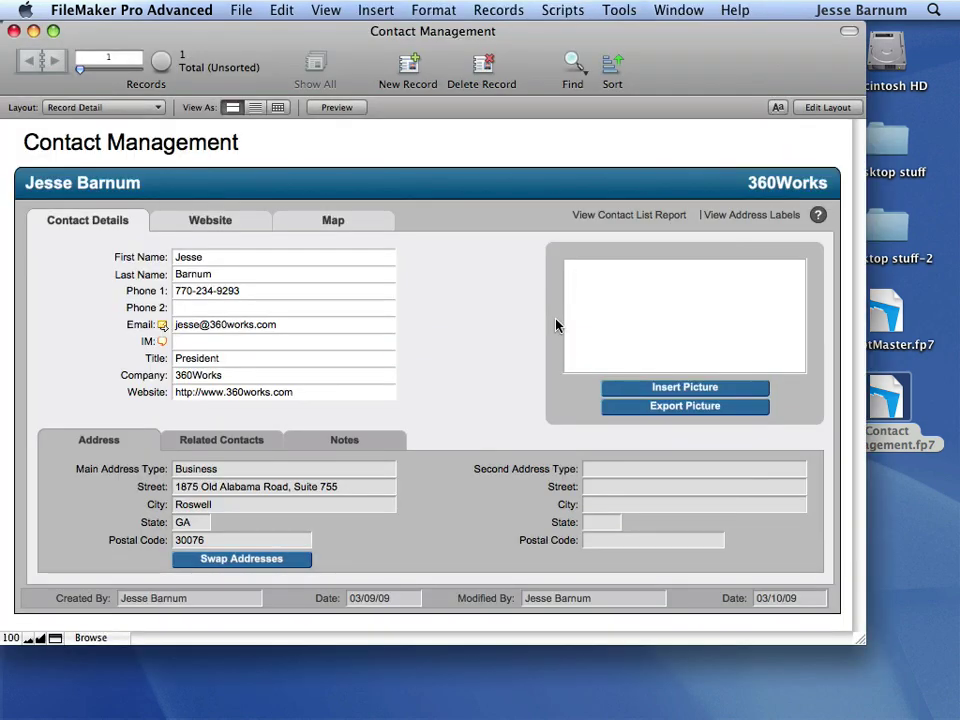
pyautogui.click(618, 10)
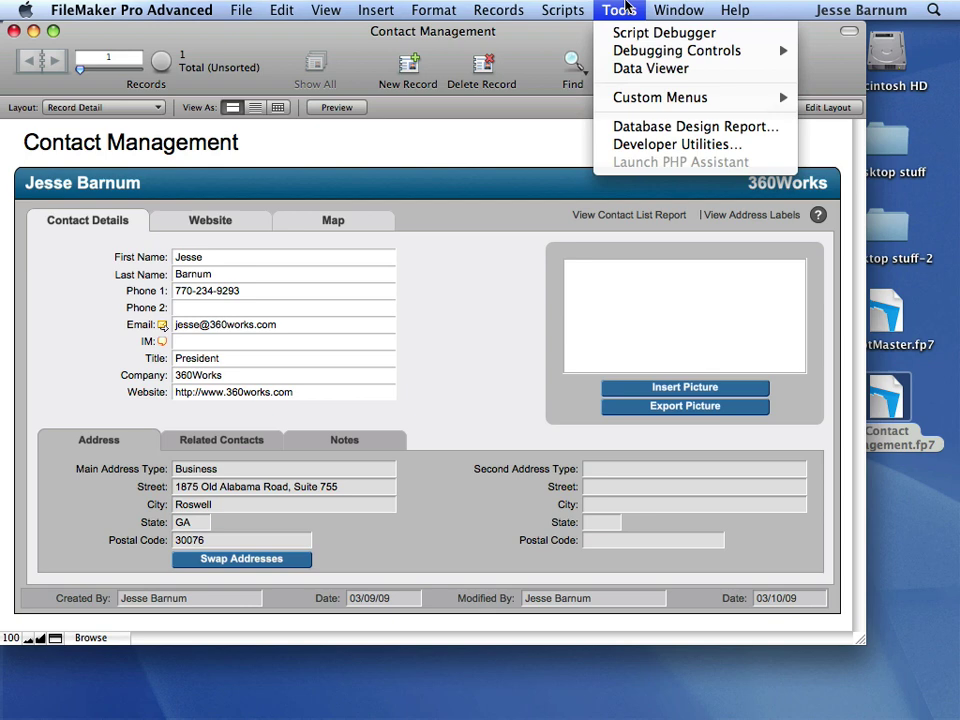
pyautogui.click(628, 69)
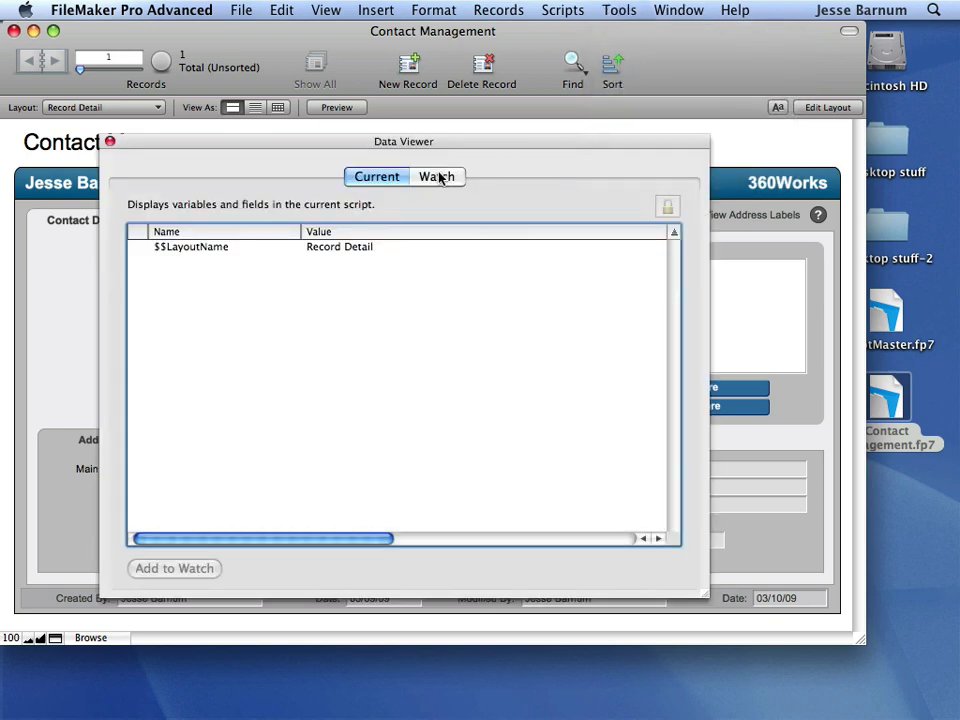
pyautogui.click(439, 176)
pyautogui.click(583, 566)
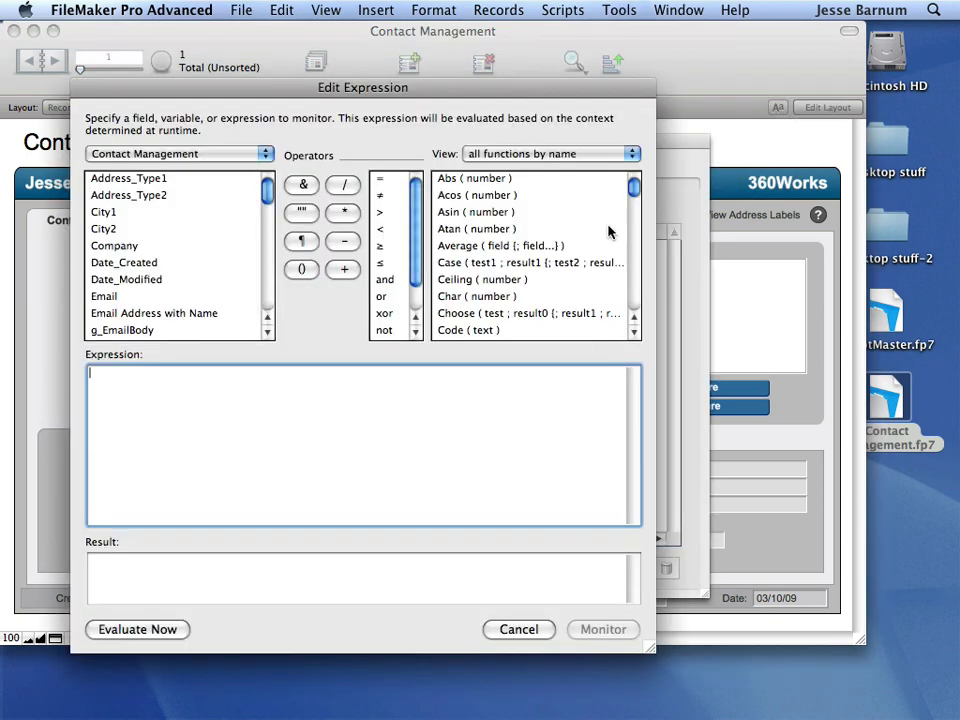
pyautogui.click(568, 154)
pyautogui.click(568, 421)
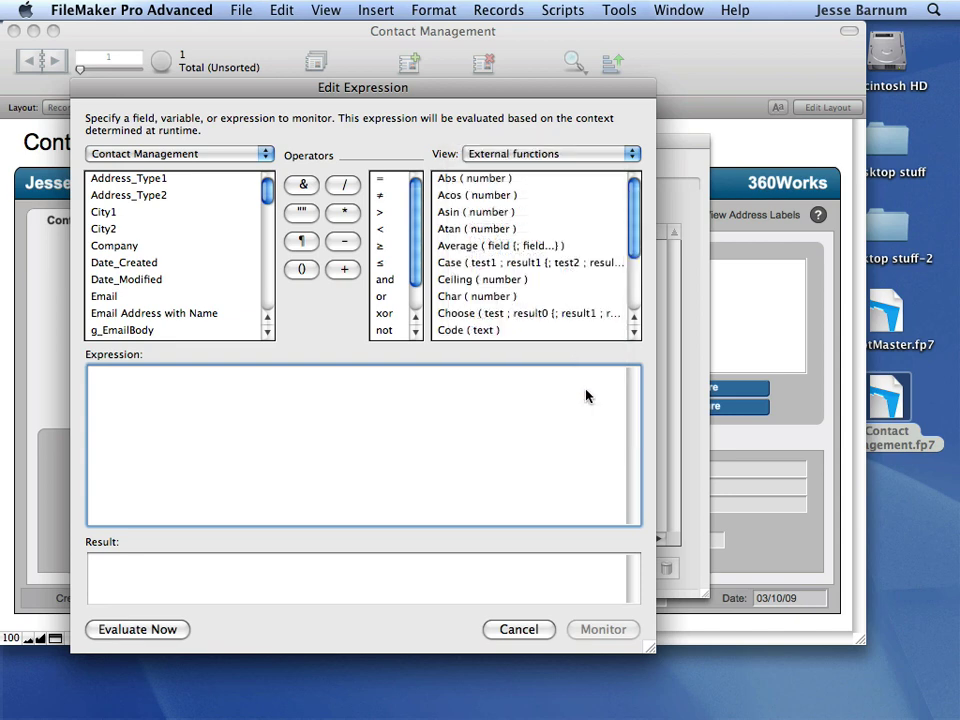
pyautogui.click(488, 215)
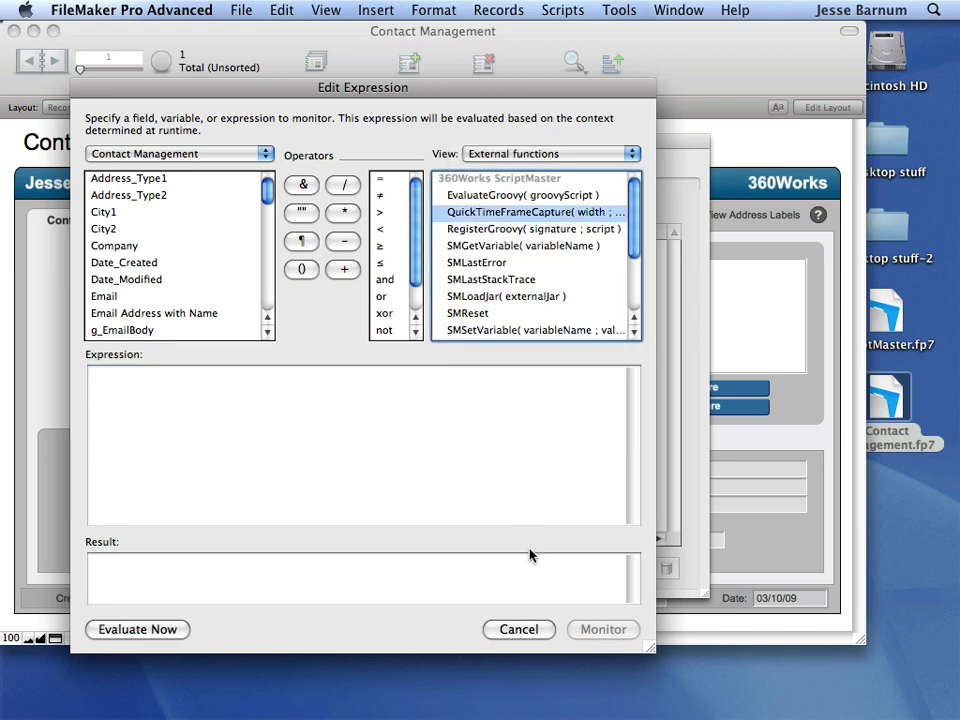
pyautogui.click(519, 629)
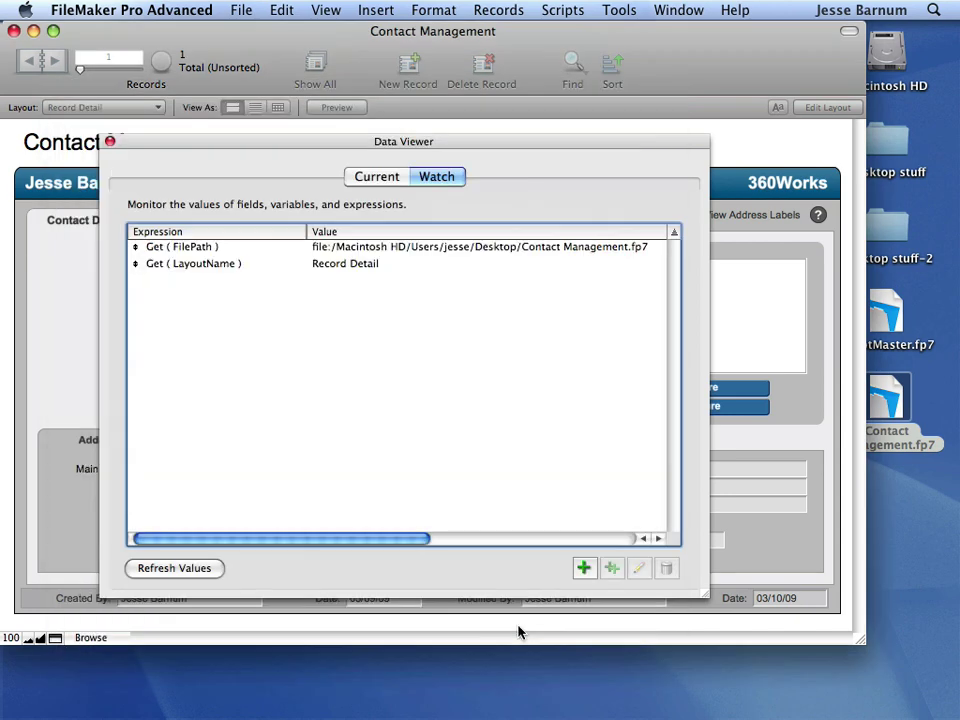
pyautogui.click(111, 138)
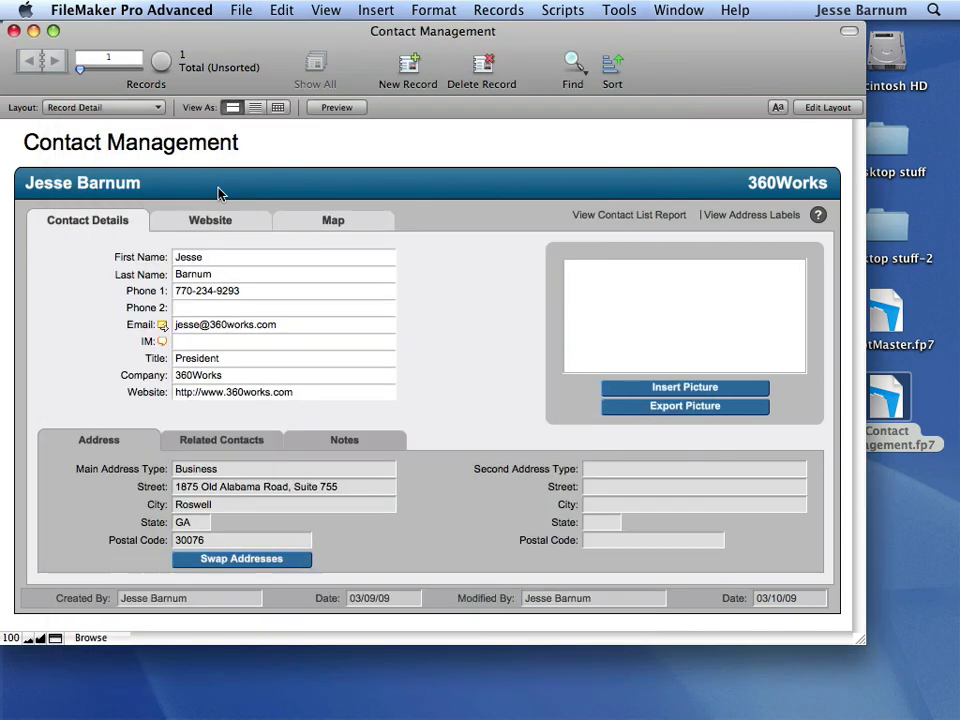
# Insert a webcam picture into the contact's photo field, accepting the video settings, and commit the record.
pyautogui.click(657, 390)
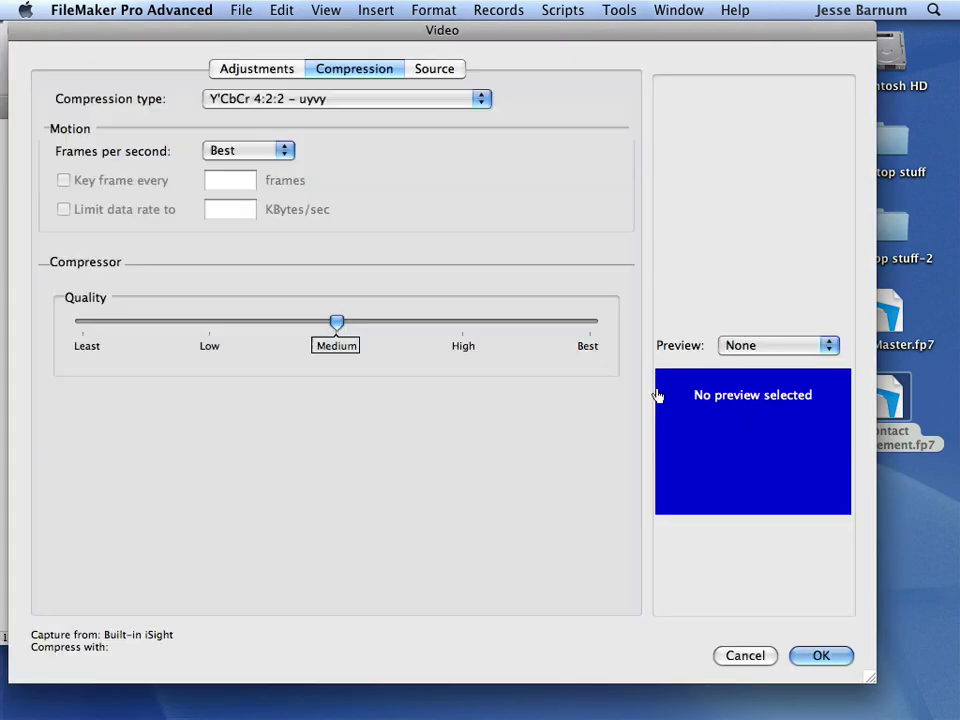
pyautogui.click(818, 652)
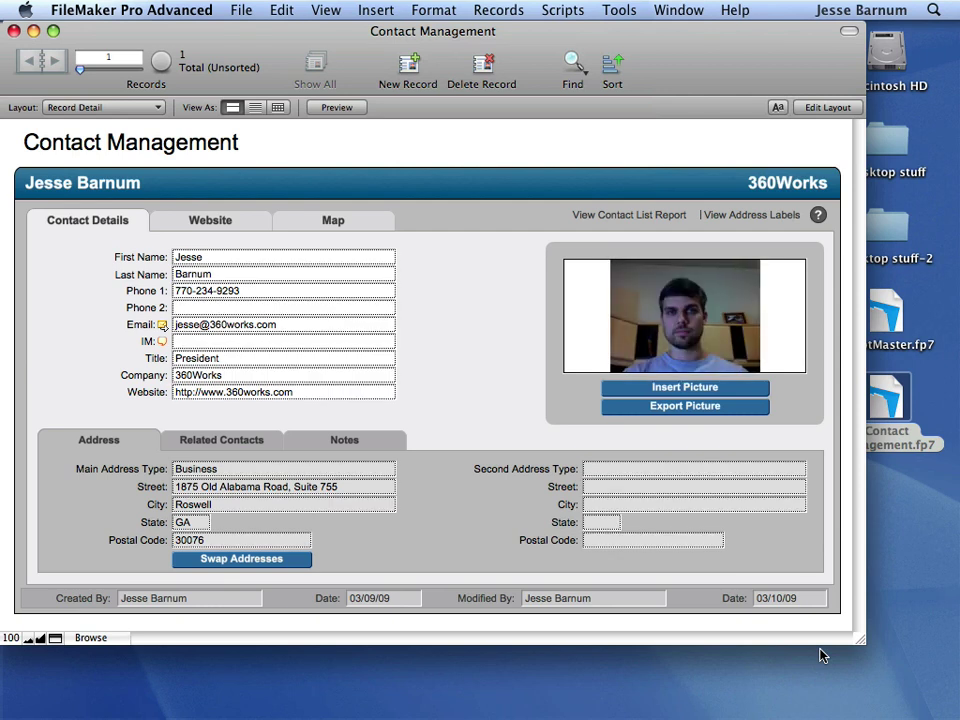
pyautogui.click(484, 313)
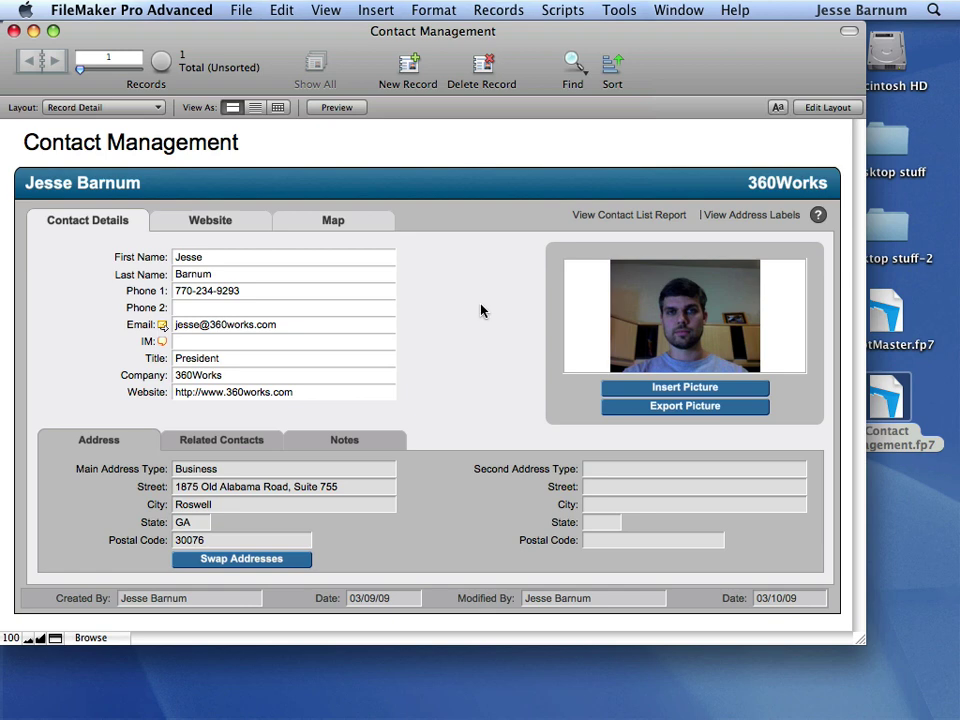
# Open ScriptMaster.fp7 and scroll its example script list back to the top.
pyautogui.click(893, 320)
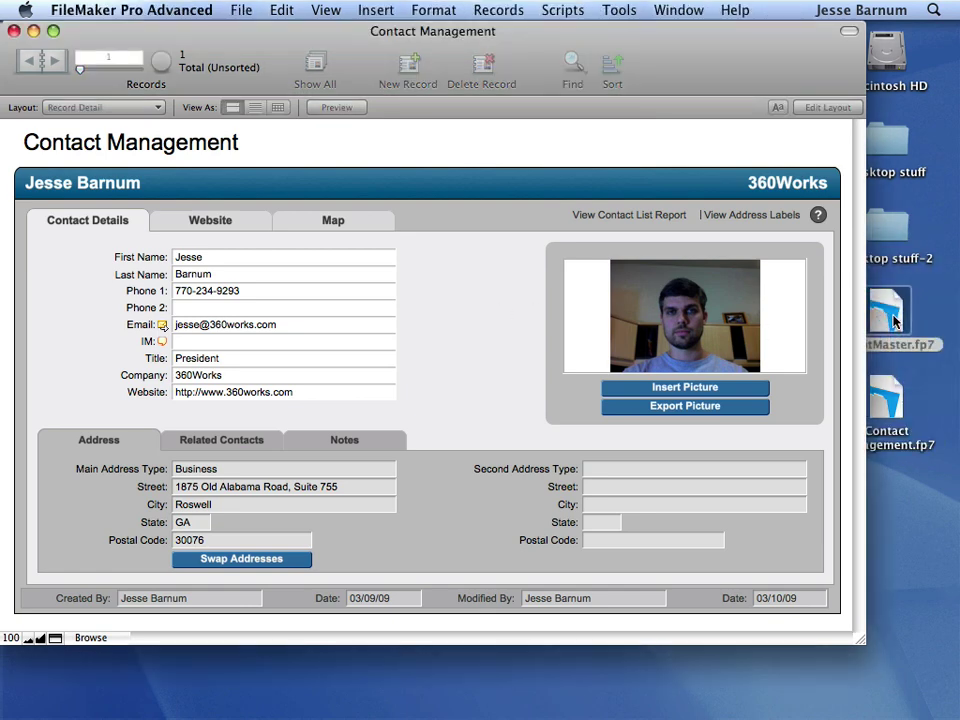
pyautogui.doubleClick(893, 320)
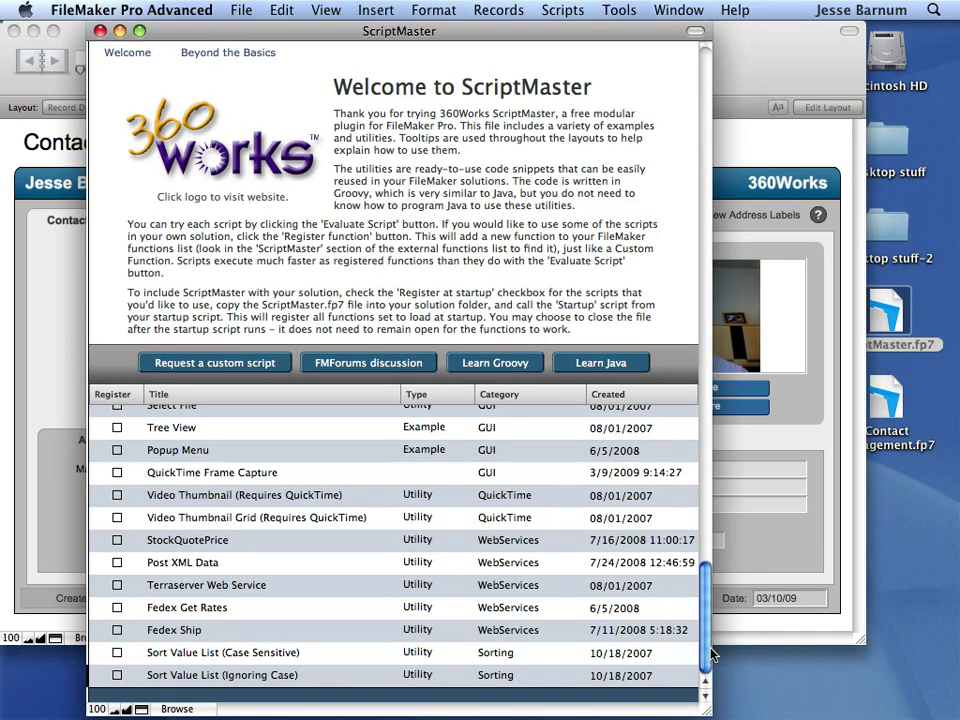
pyautogui.moveTo(711, 645); pyautogui.dragTo(712, 421)
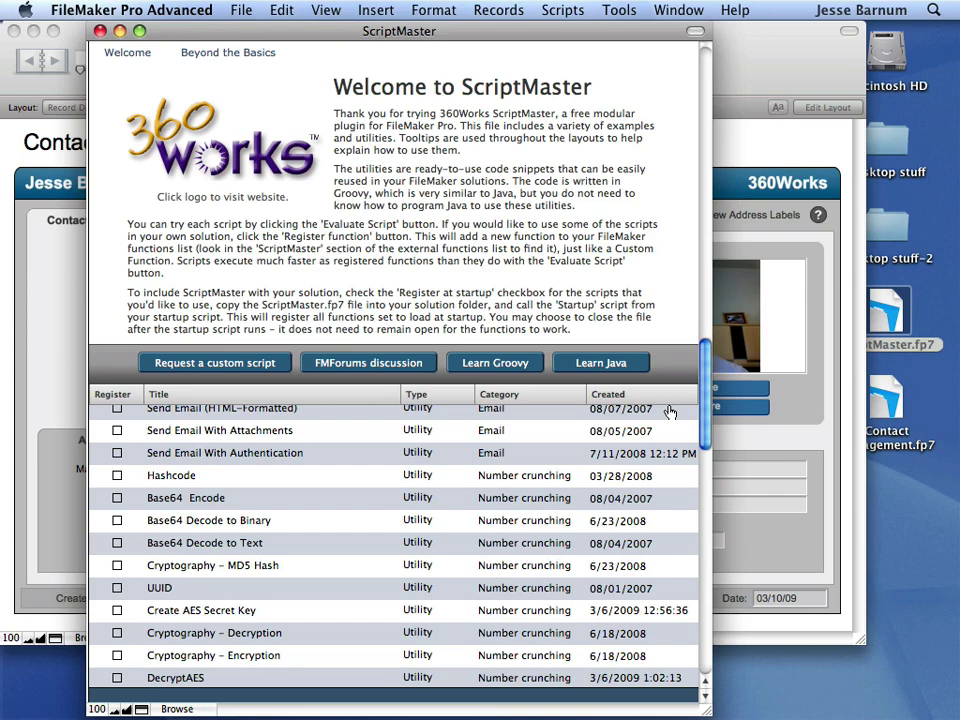
pyautogui.moveTo(709, 402); pyautogui.dragTo(700, 100)
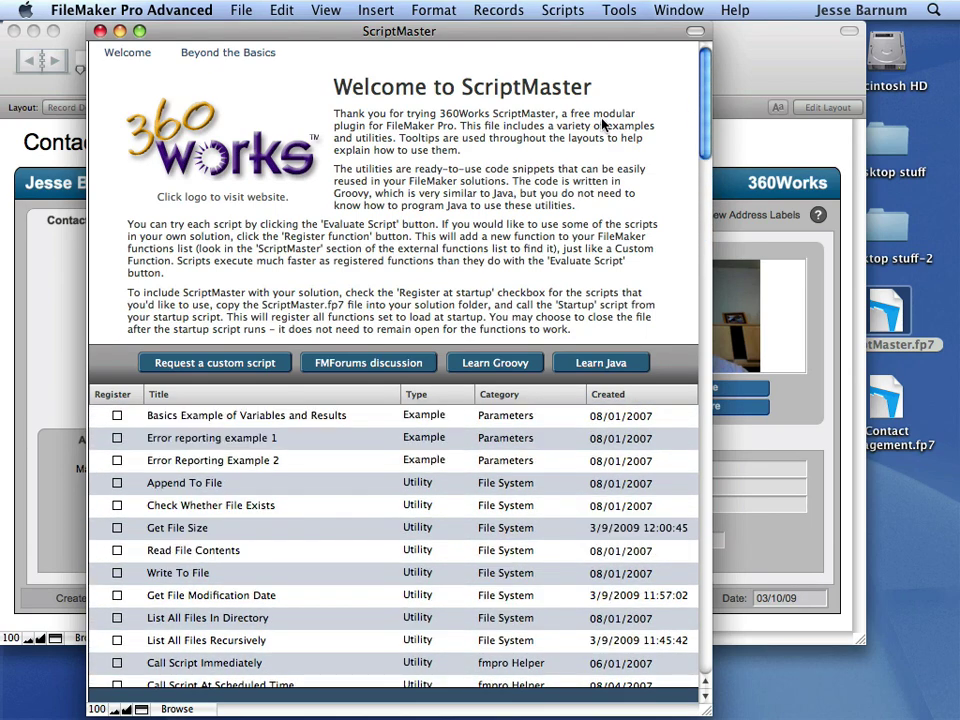